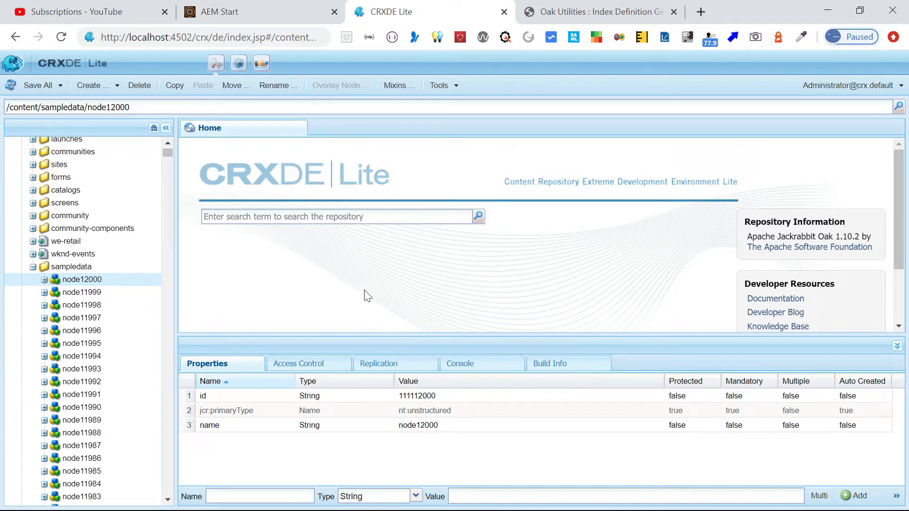
Open a new Query tab from CRXDE Lite's Tools menu, then bring up the Notepad++ notes.
left_click(456, 86)
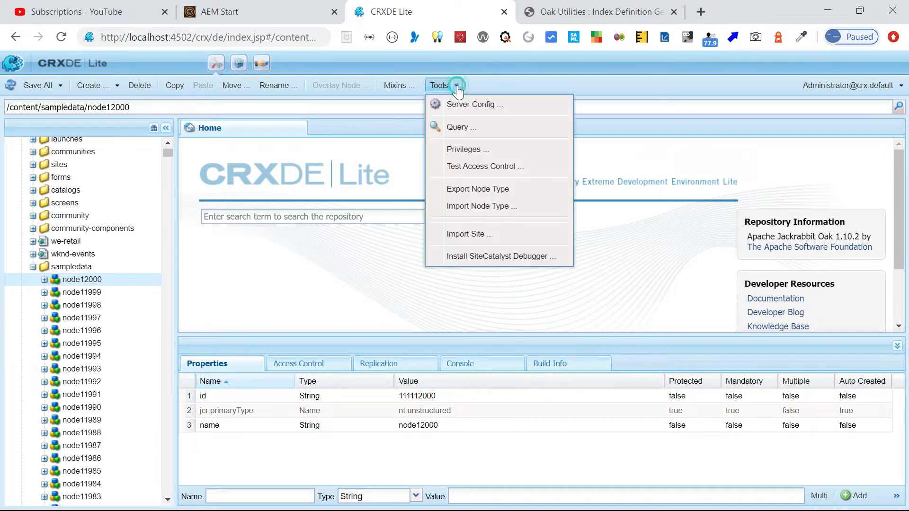
left_click(461, 128)
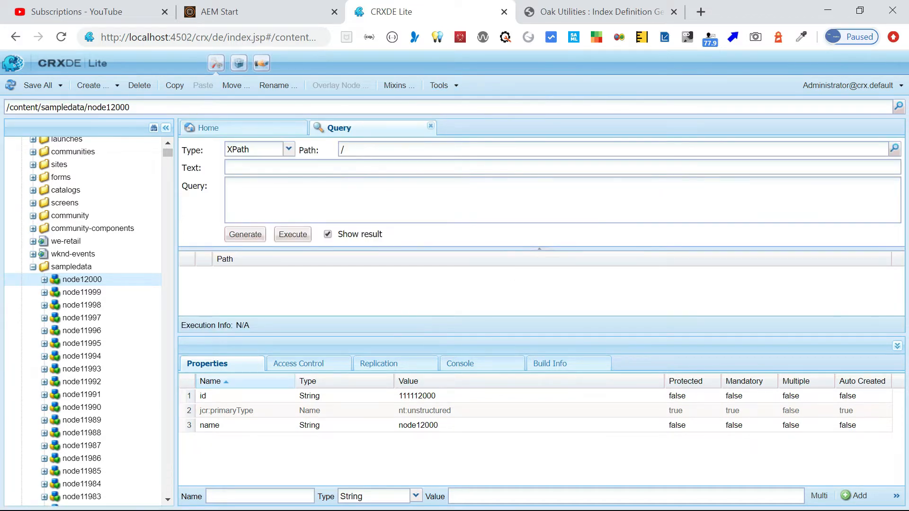
key("alt+Tab")
key("alt+Tab")
key("alt+Tab")
key("alt+Tab")
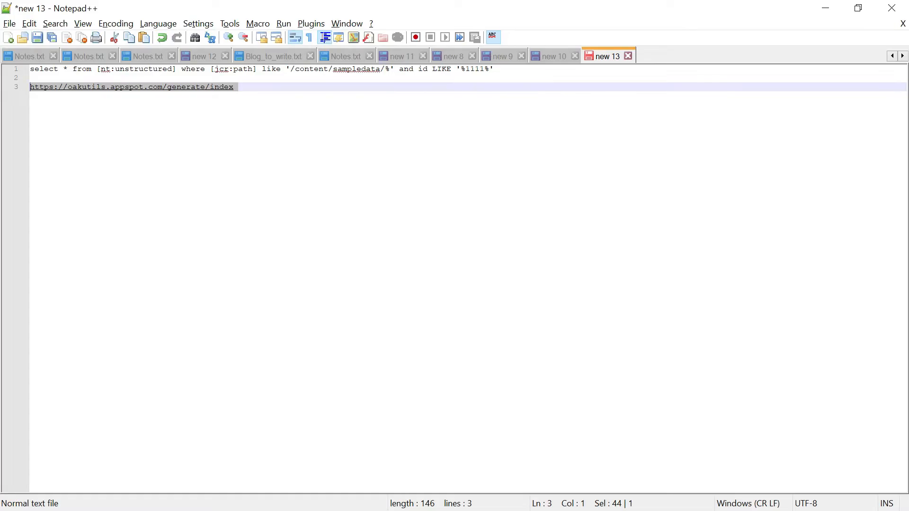
Paste the saved sampledata query with id LIKE '%1111%' from Notepad++ into CRXDE Lite's query box.
left_click_drag(494, 69, 29, 69)
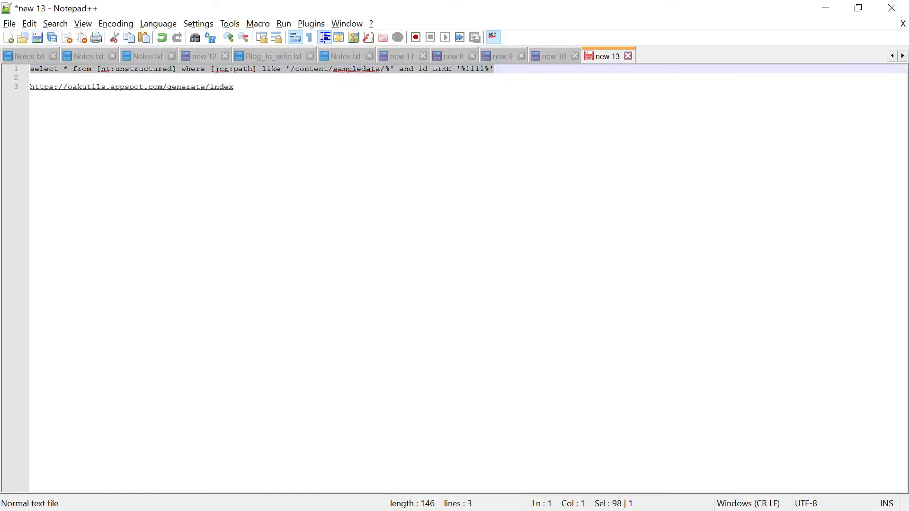
key("ctrl+c")
key("alt+Tab")
left_click(353, 198)
key("ctrl+v")
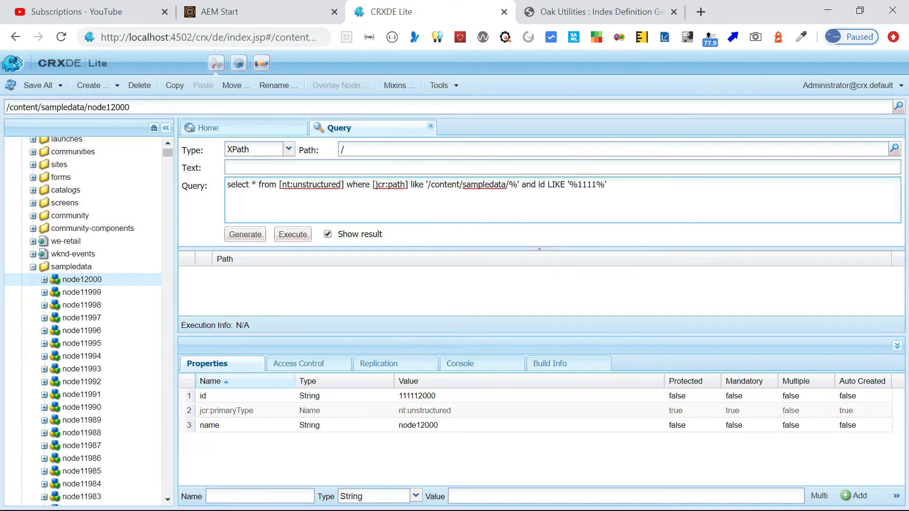
Execute the query, switch the language from XPath to SQL2, and rerun it, hitting the 100000-node limit.
left_click(294, 234)
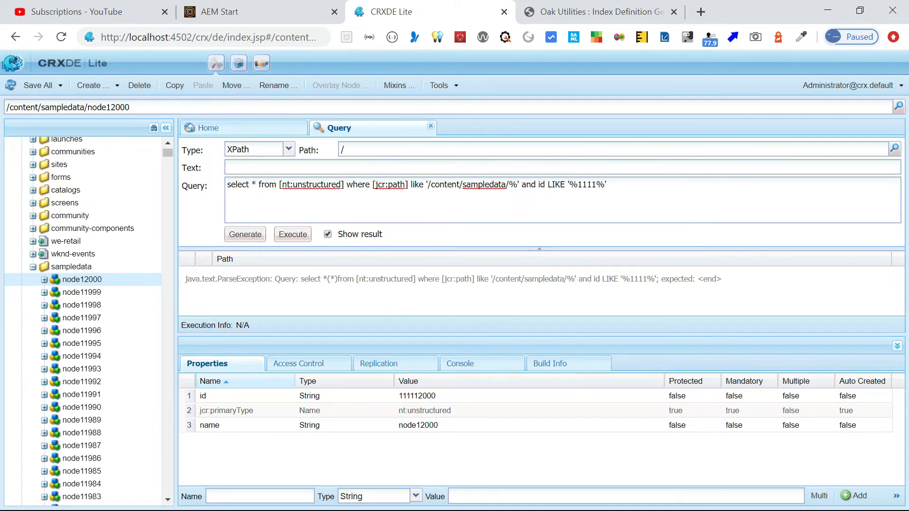
left_click(288, 150)
left_click(246, 195)
left_click(292, 234)
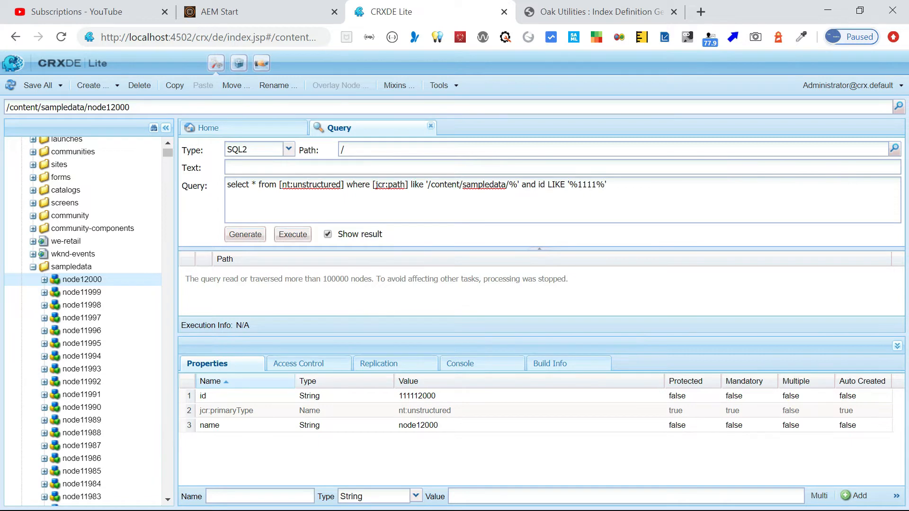
key("alt+Tab")
key("alt+Tab")
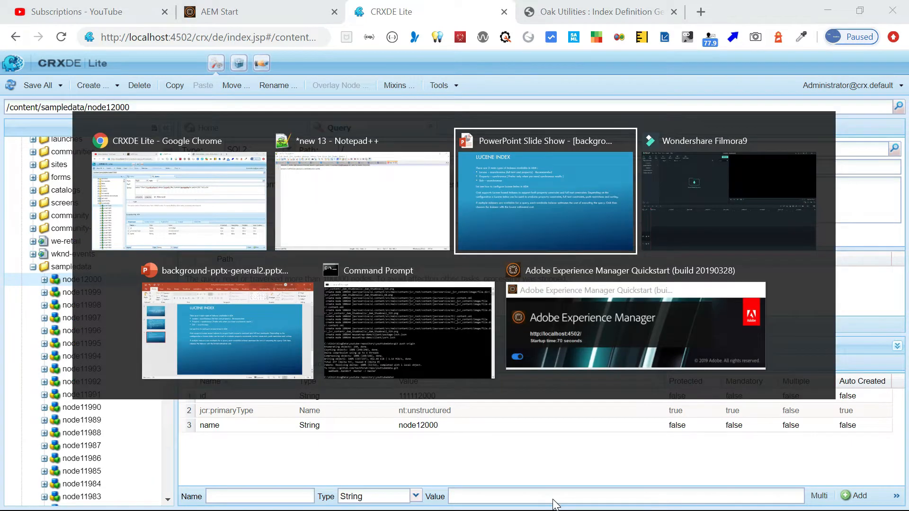
Open error.log from the C: crx-quickstart logs folder in Notepad++.
key("super")
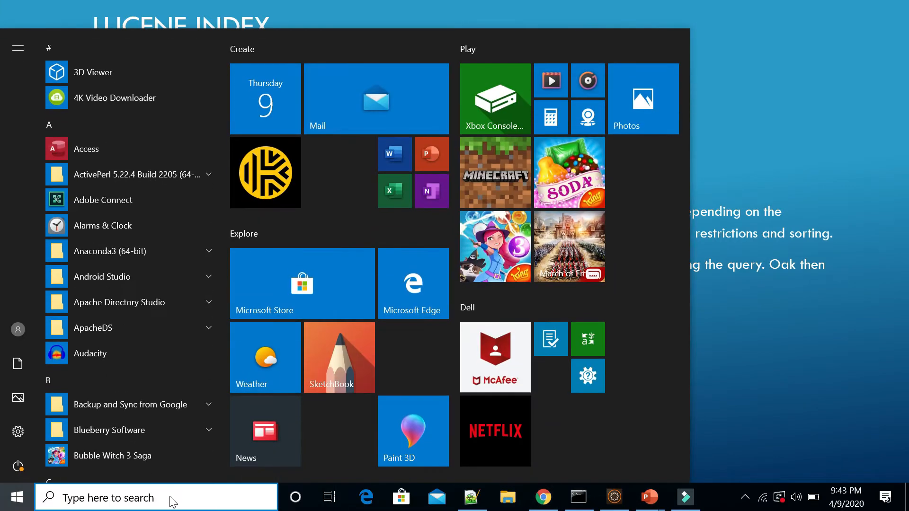
type("c:")
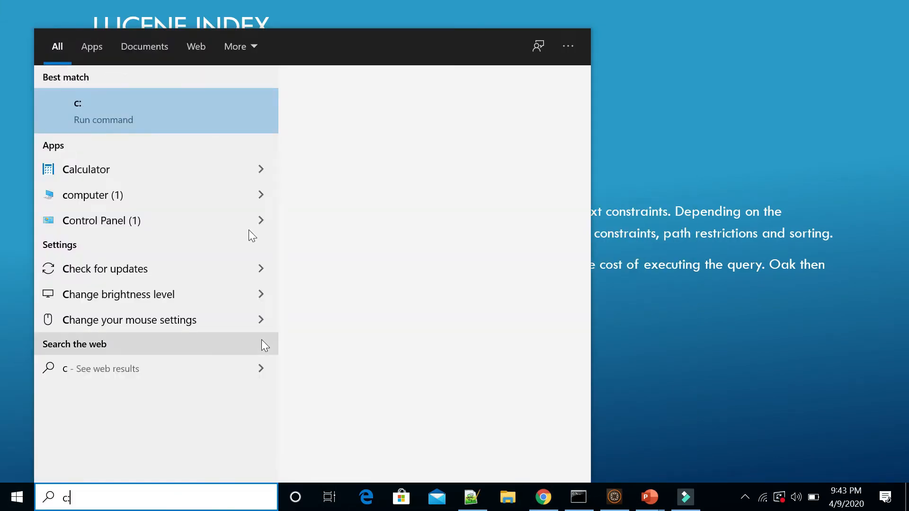
left_click(213, 113)
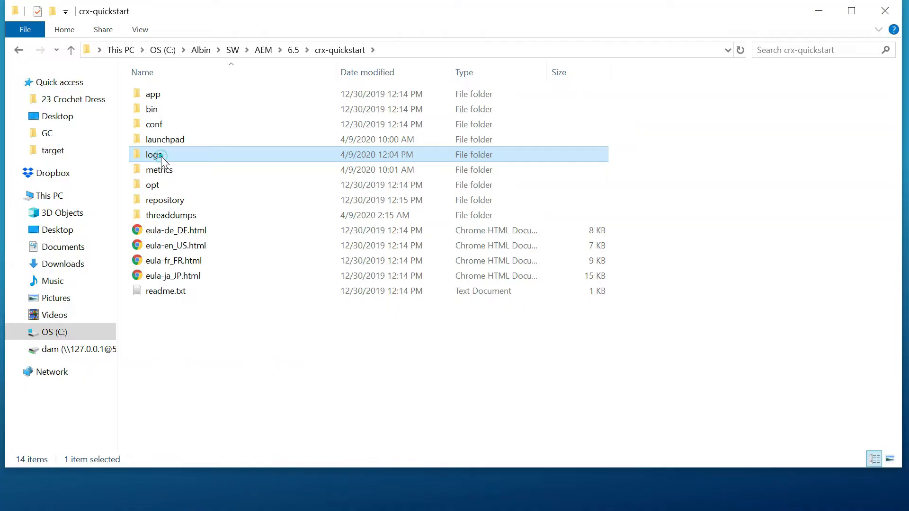
double_click(161, 156)
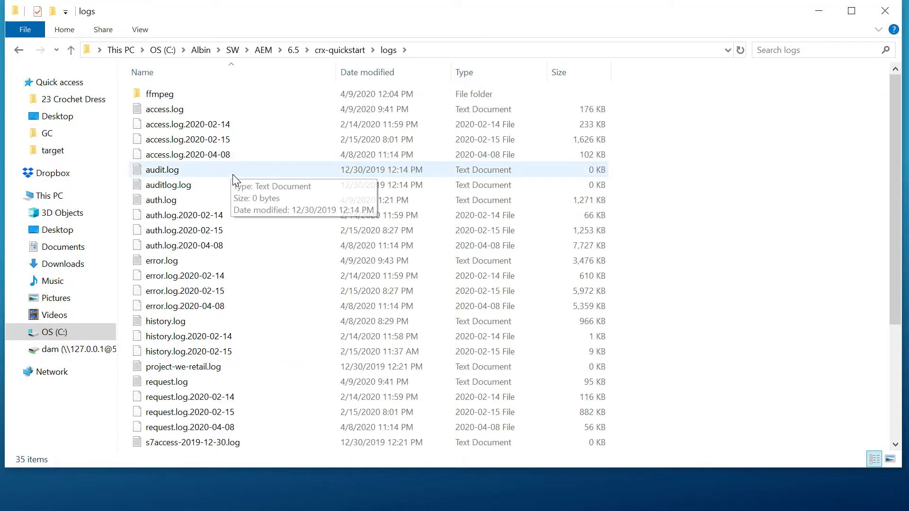
double_click(170, 259)
right_click(171, 259)
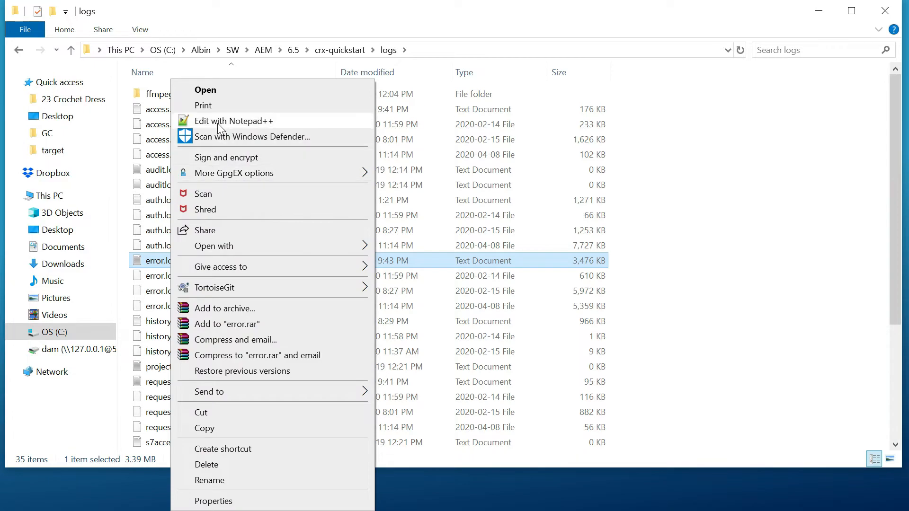
left_click(218, 123)
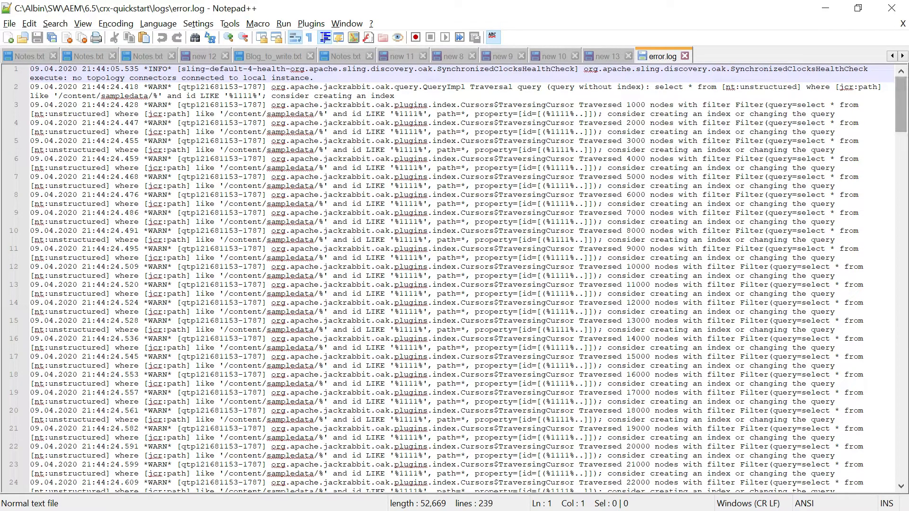
Locate the UnsupportedOperationException and its 100000-node limit on line 104 of error.log.
left_click_drag(901, 108, 905, 319)
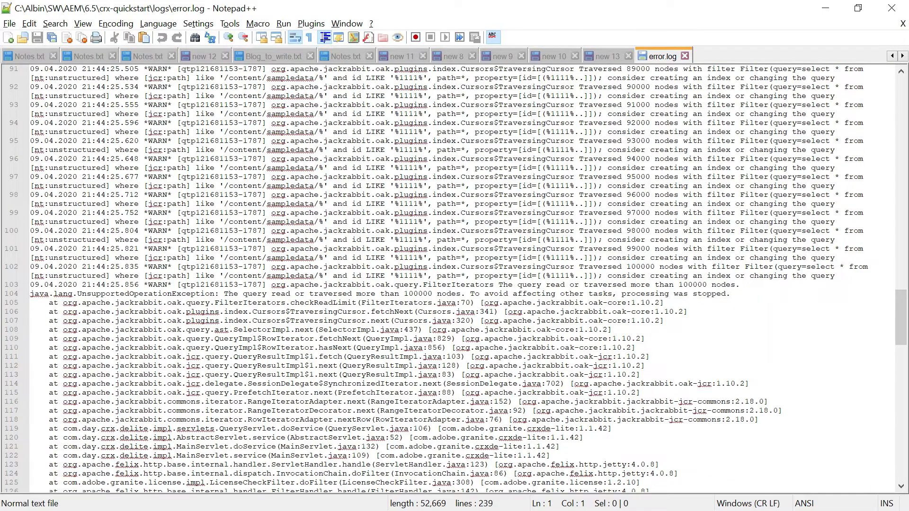
double_click(104, 293)
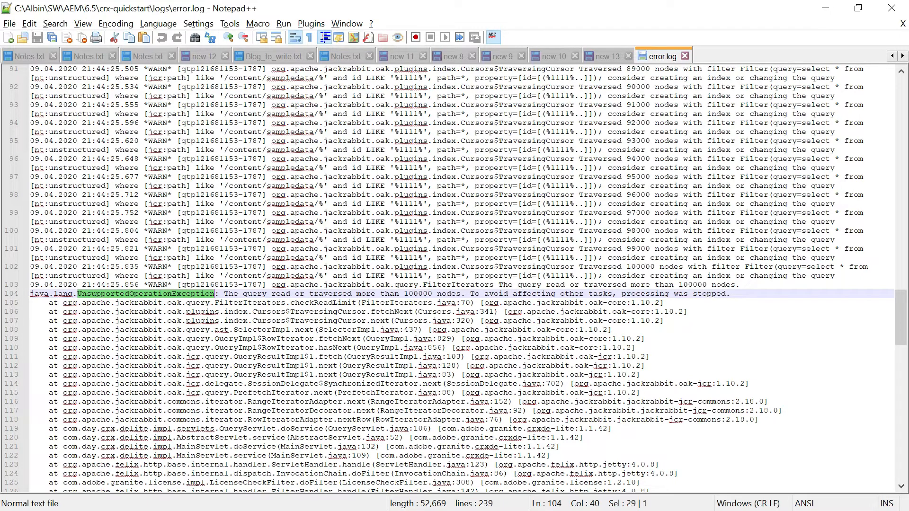
double_click(417, 294)
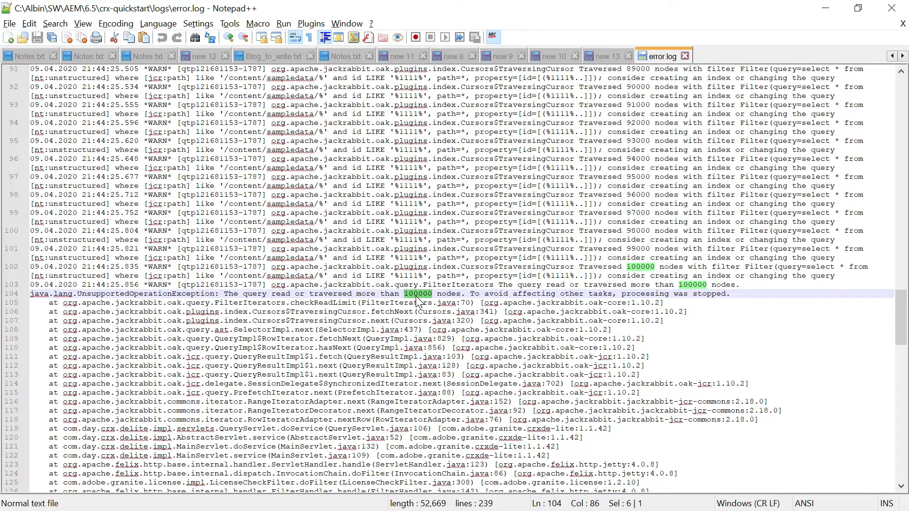
Take the QueryEngineSettingsService console address from line 5 of the 'new 13' notes, then return to Chrome.
left_click(607, 57)
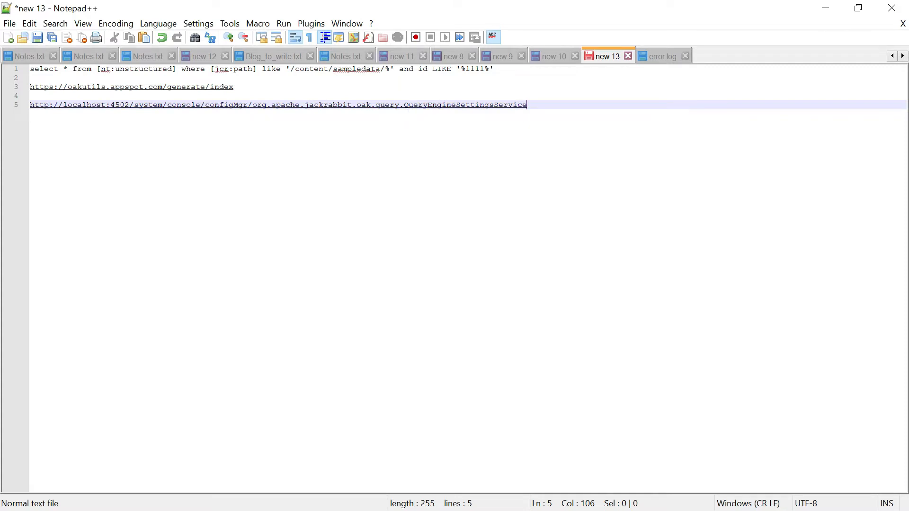
left_click_drag(527, 105, 19, 110)
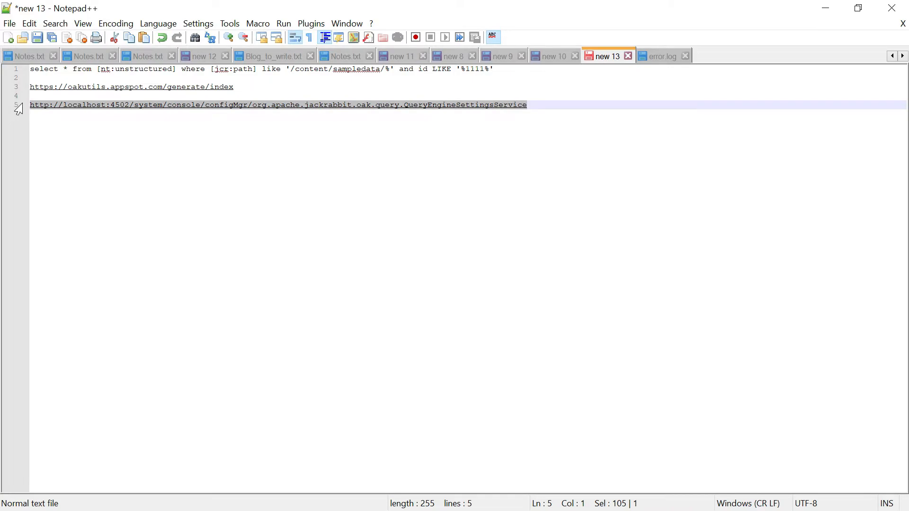
key("alt+Tab")
left_click(455, 136)
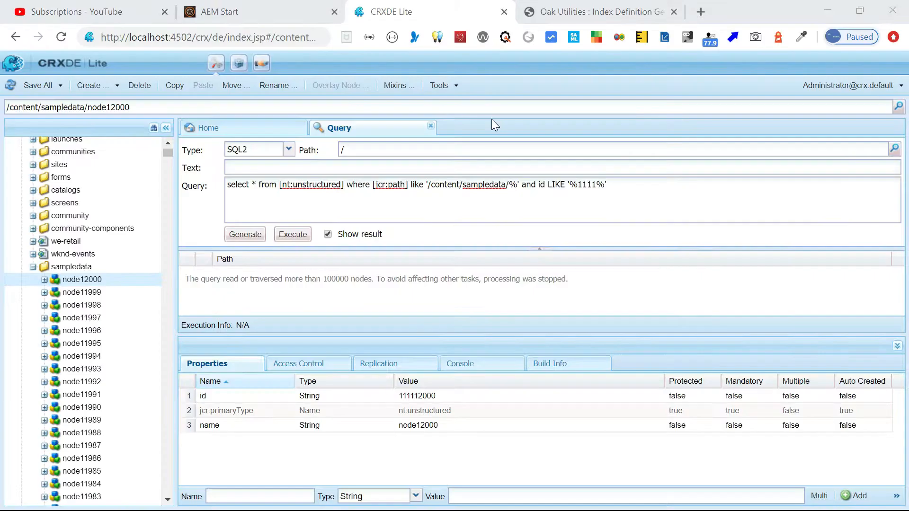
Load the Query Engine Settings Service configuration in a new tab, then open the AEM Tools page.
left_click(701, 13)
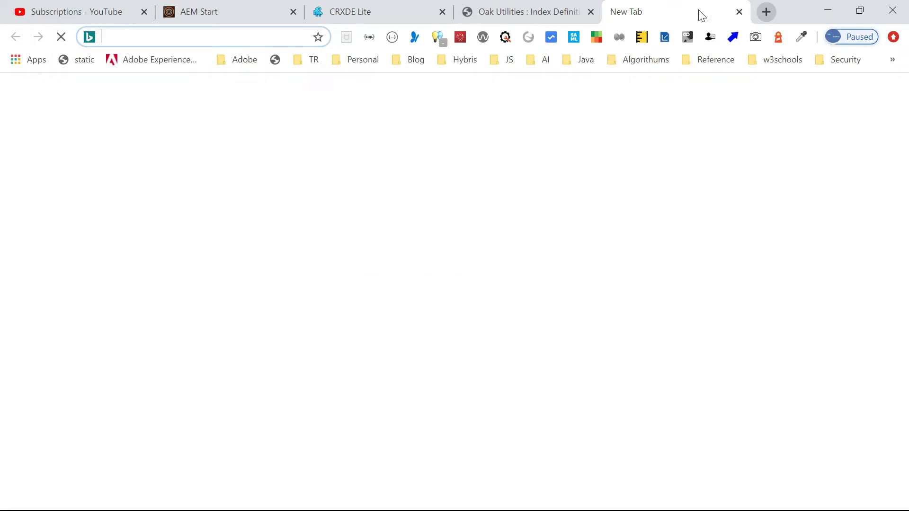
key("ctrl+v")
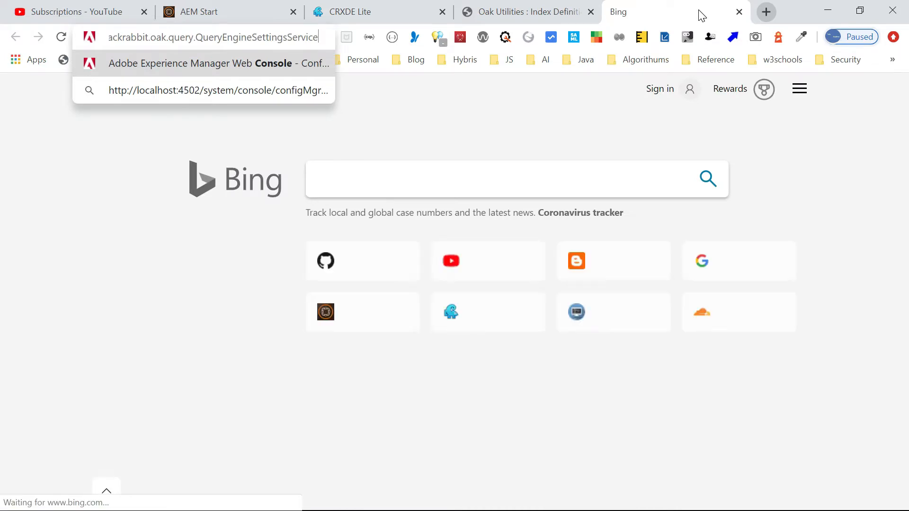
key("Return")
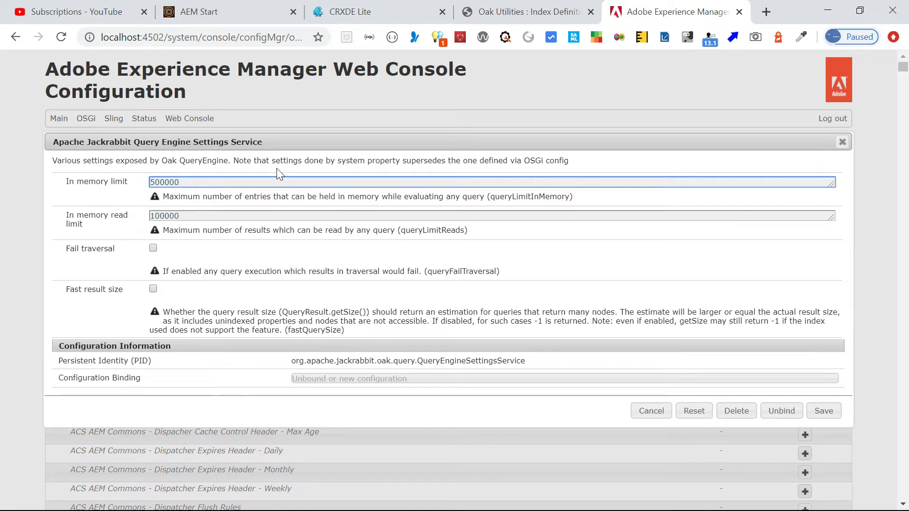
left_click(216, 6)
left_click(20, 142)
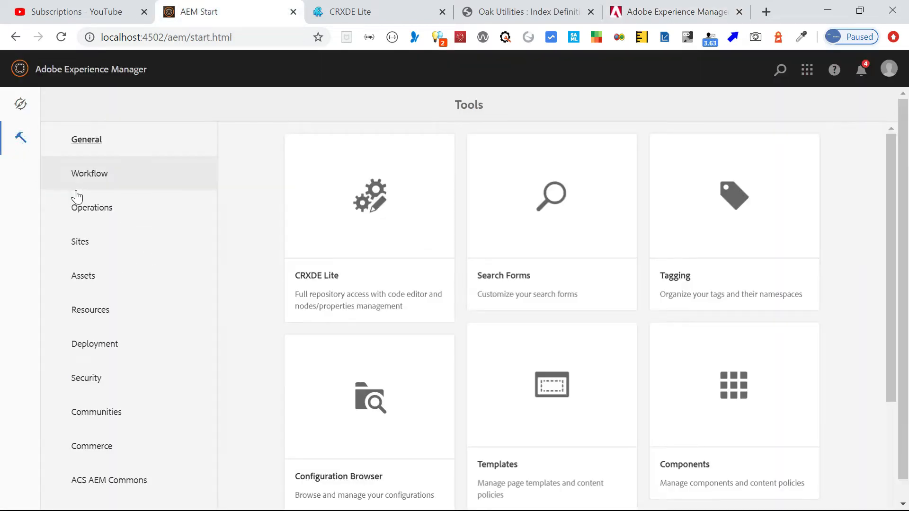
Open Operations > Diagnosis > Query Performance, dismissing the tour, and show the Explain Query form.
left_click(91, 211)
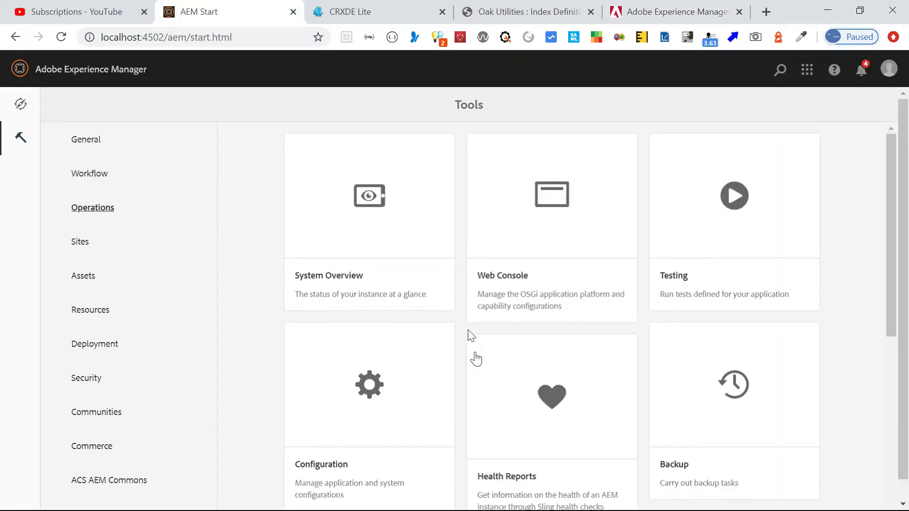
left_click_drag(893, 186, 904, 337)
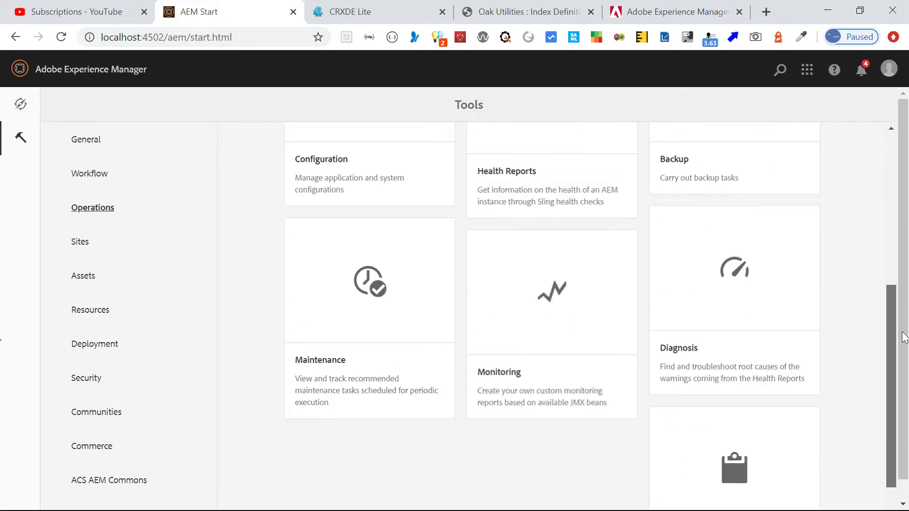
left_click(751, 260)
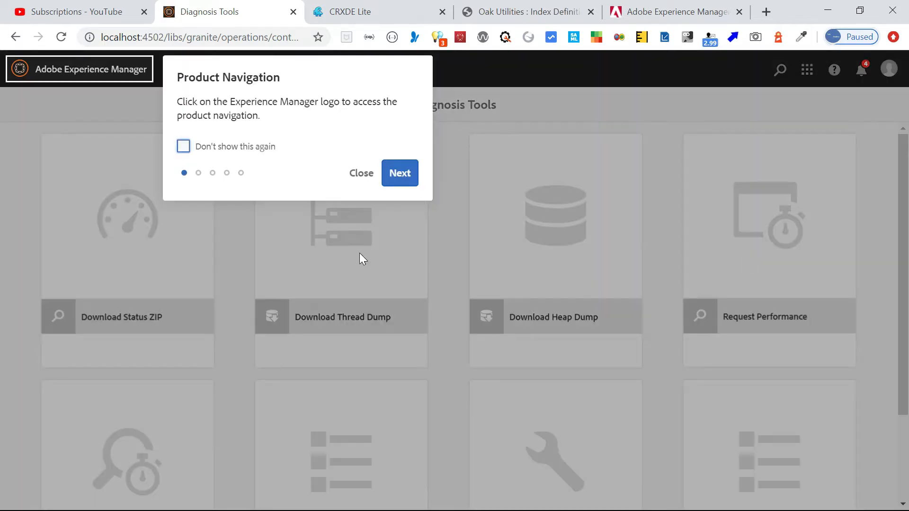
left_click(362, 174)
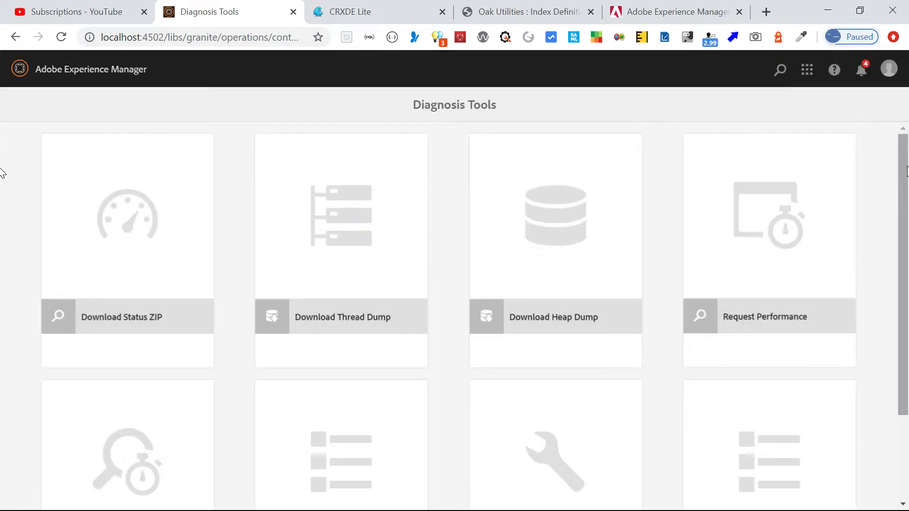
scroll(893, 257, "down", 3)
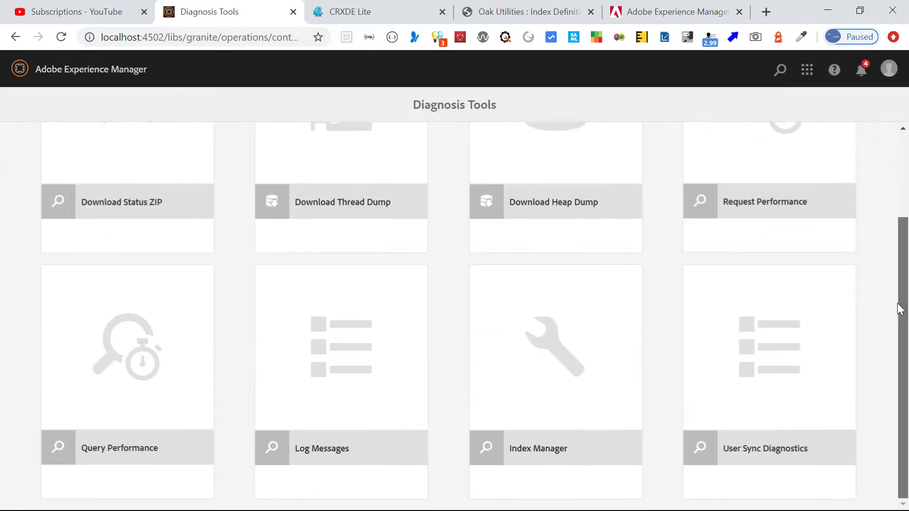
left_click(122, 342)
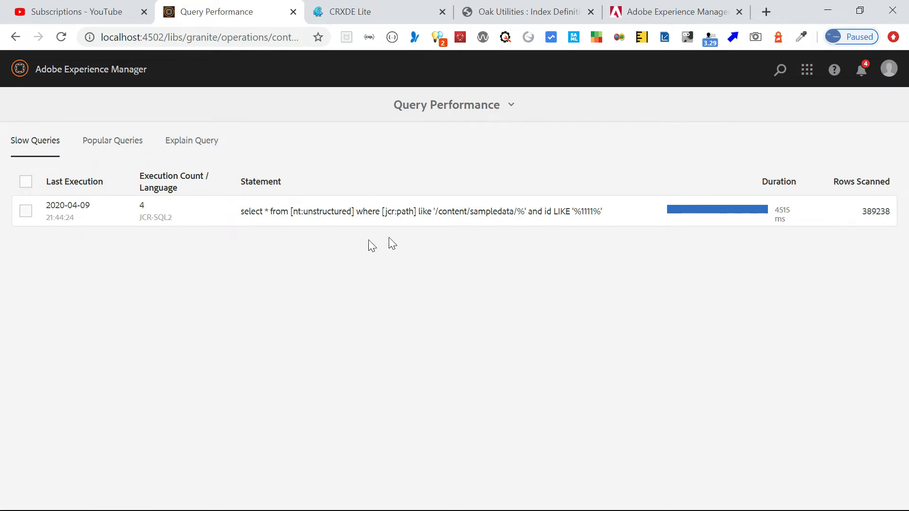
left_click(107, 139)
left_click(193, 142)
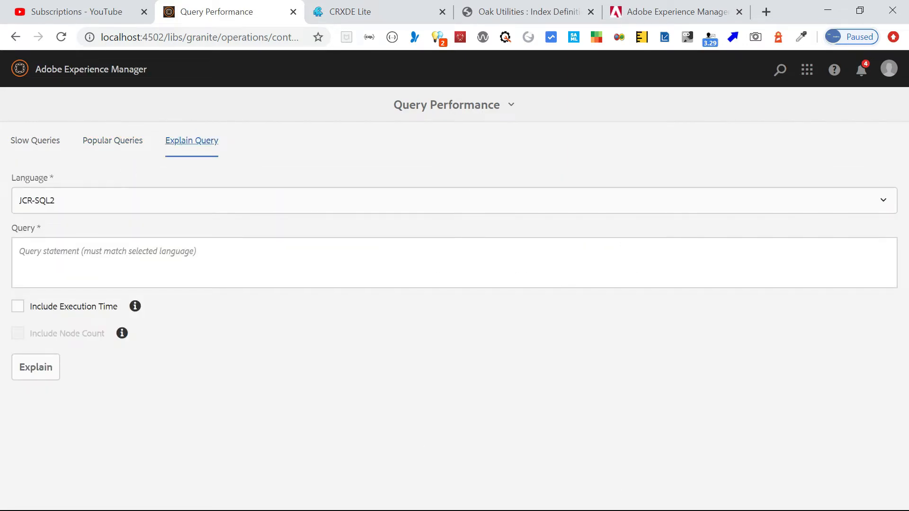
Copy the sampledata query from the Notepad++ notes, declining the error-log reload, and focus the Query field.
key("alt+Tab")
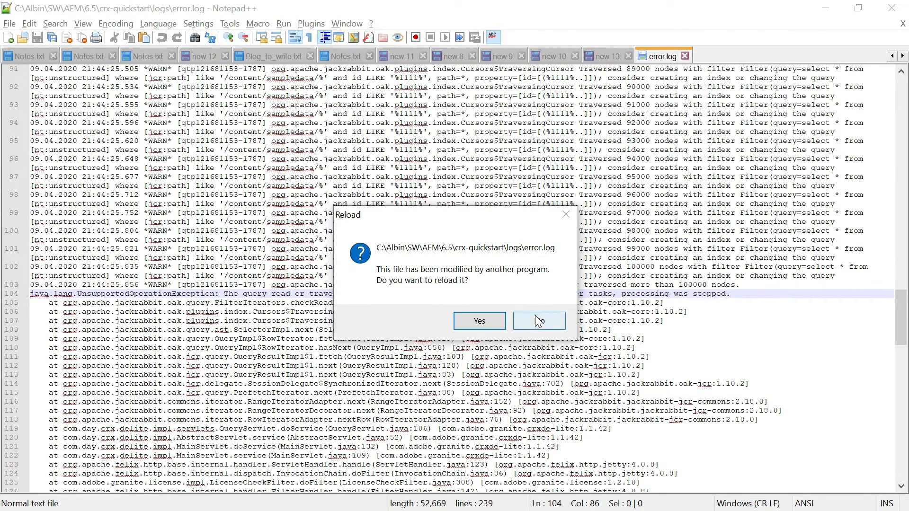
left_click(539, 320)
left_click(603, 54)
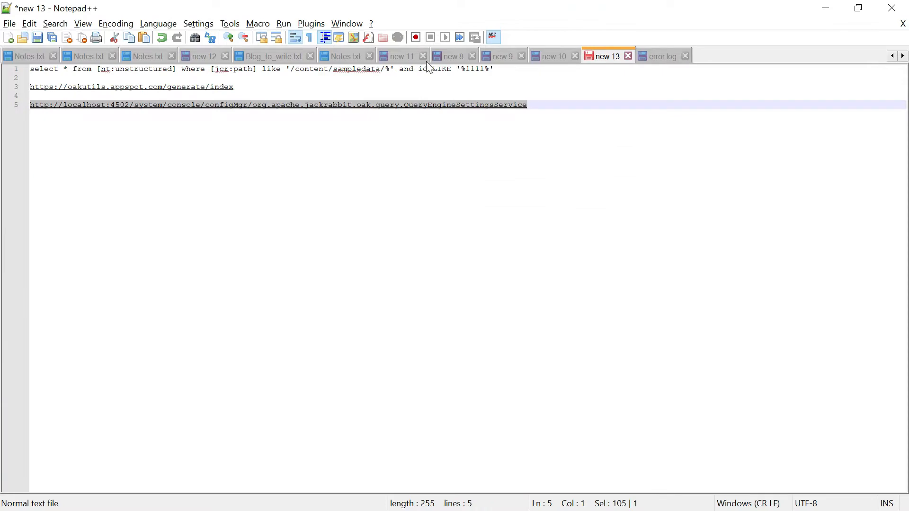
left_click_drag(501, 69, 30, 68)
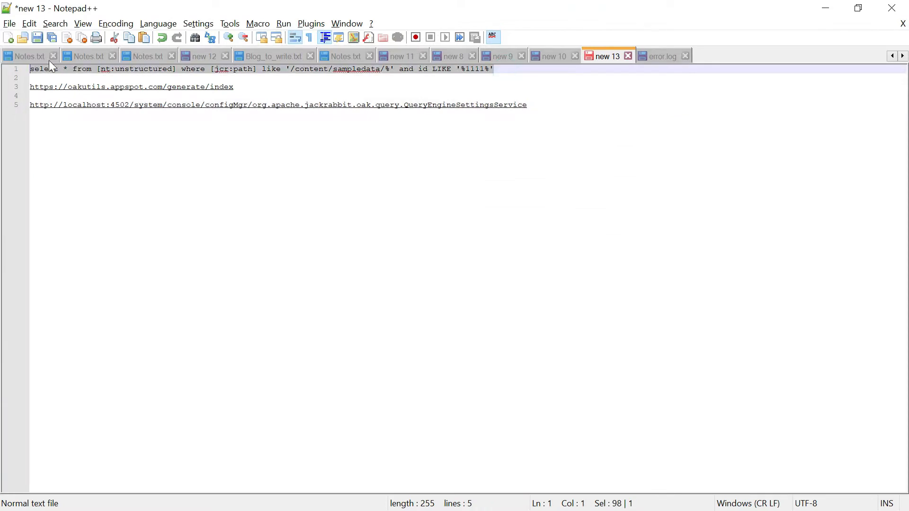
key("alt+Tab")
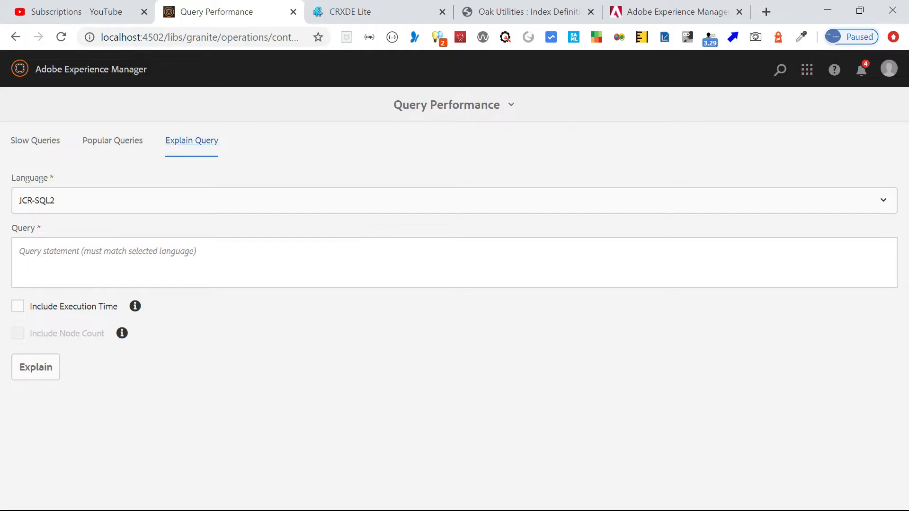
left_click(177, 260)
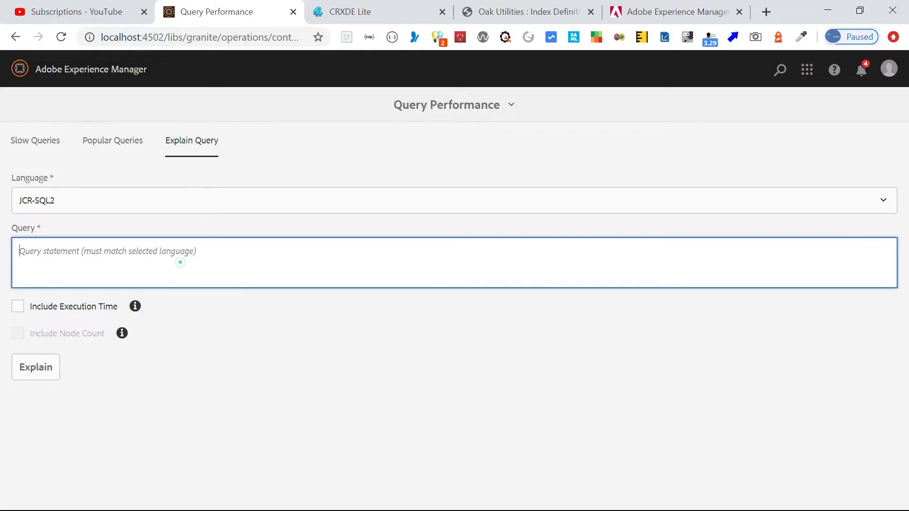
Explain the pasted query with execution time, retrying without node count after the 100000-node error.
key("ctrl+v")
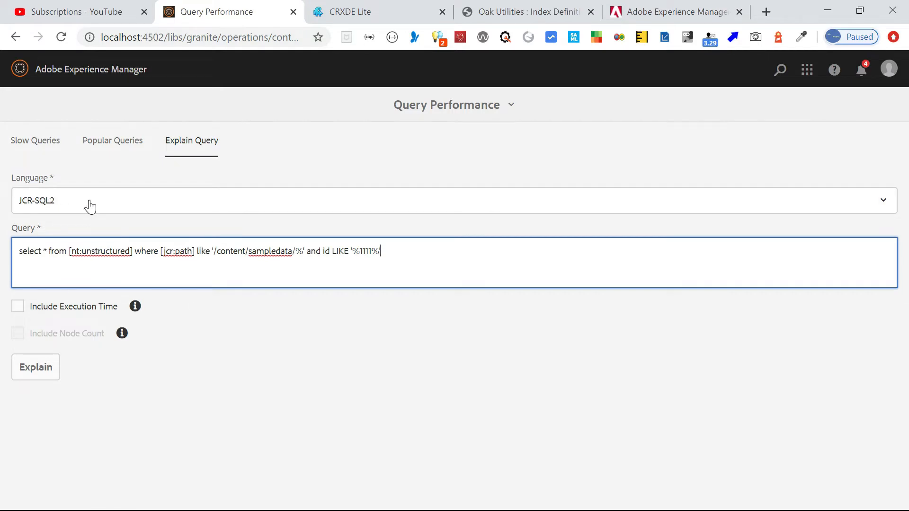
left_click(18, 308)
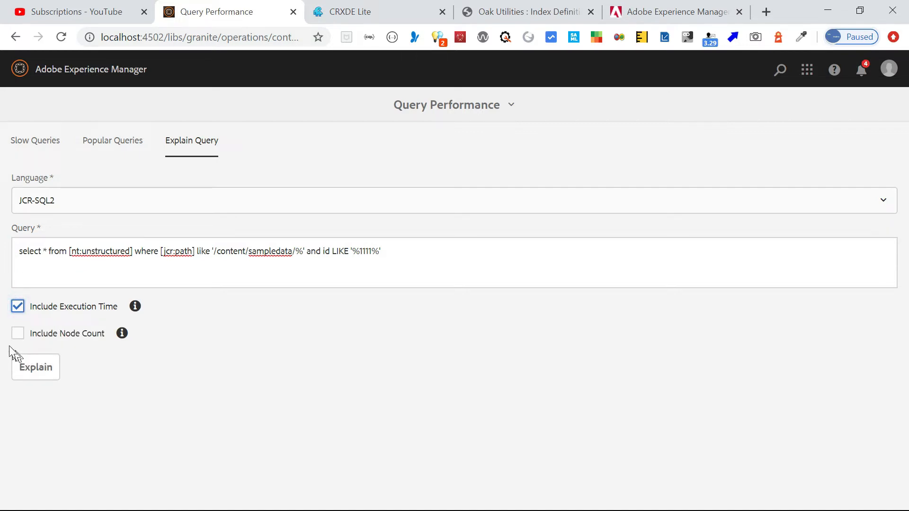
left_click(19, 337)
left_click(41, 374)
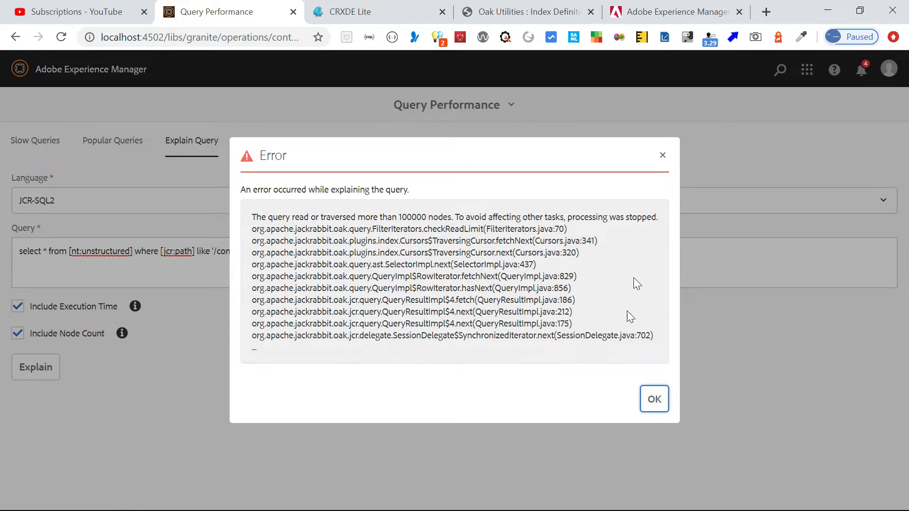
left_click(656, 400)
left_click(21, 336)
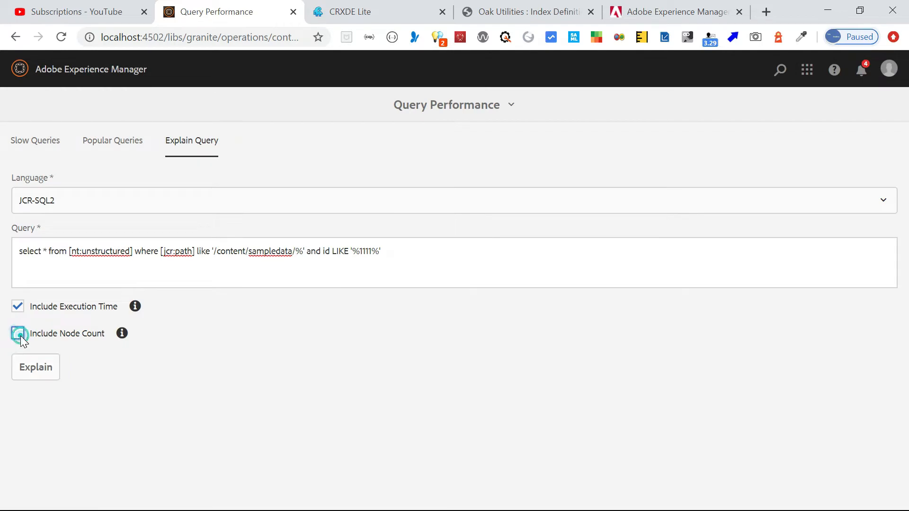
left_click(32, 367)
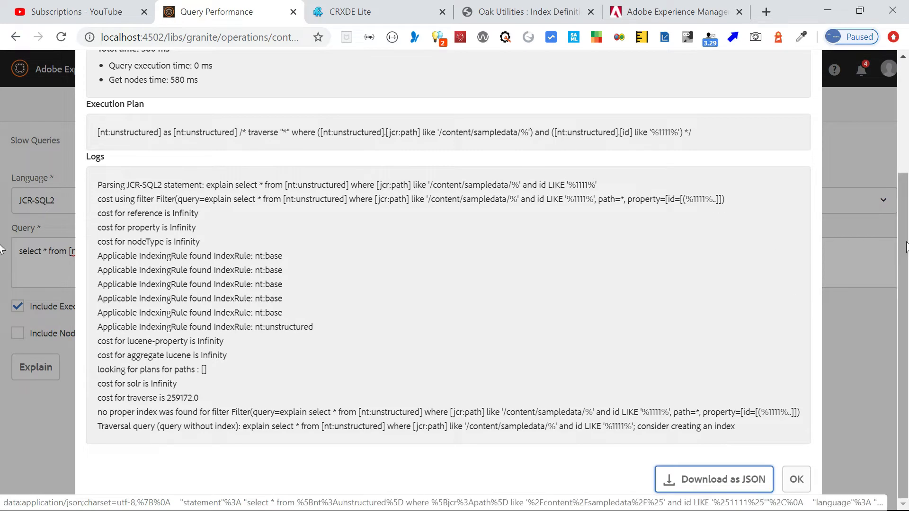
Scroll up to Indexes Used to confirm none were used, then return to the CRXDE Lite tab.
left_click_drag(902, 261, 901, 171)
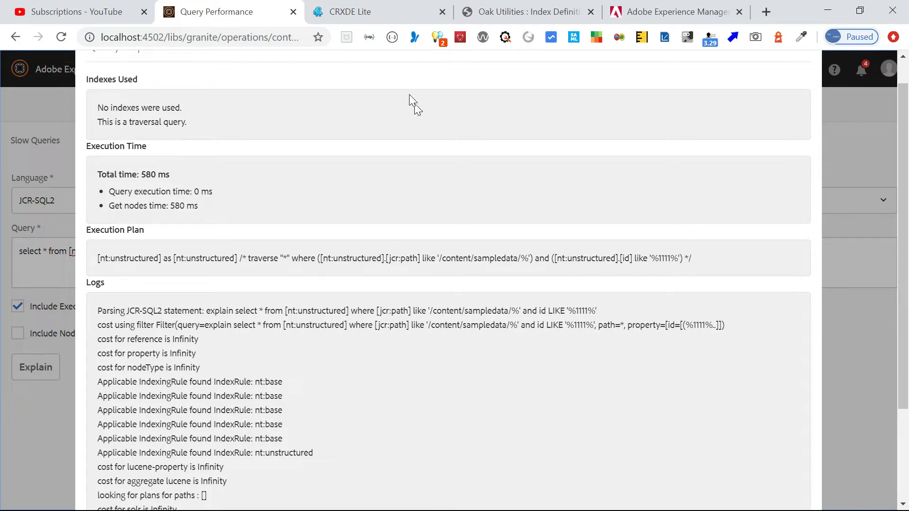
left_click(360, 14)
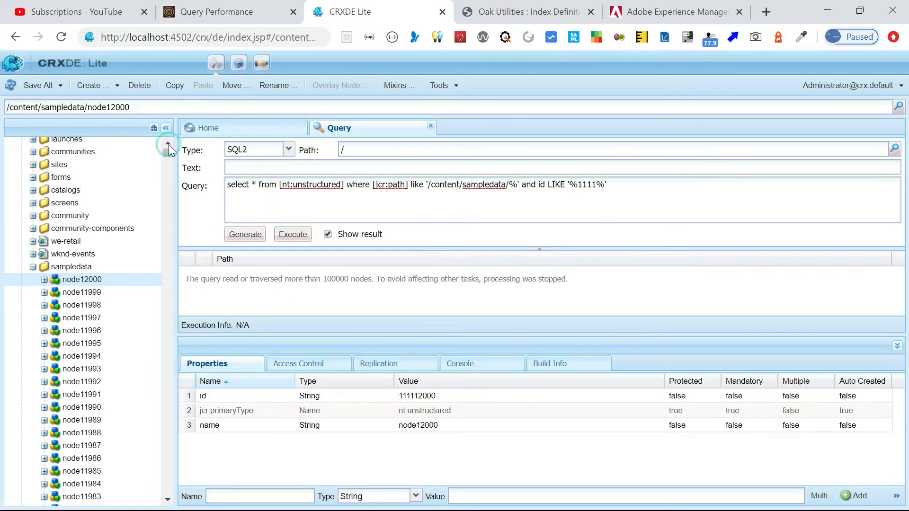
scroll(141, 156, "up", 3)
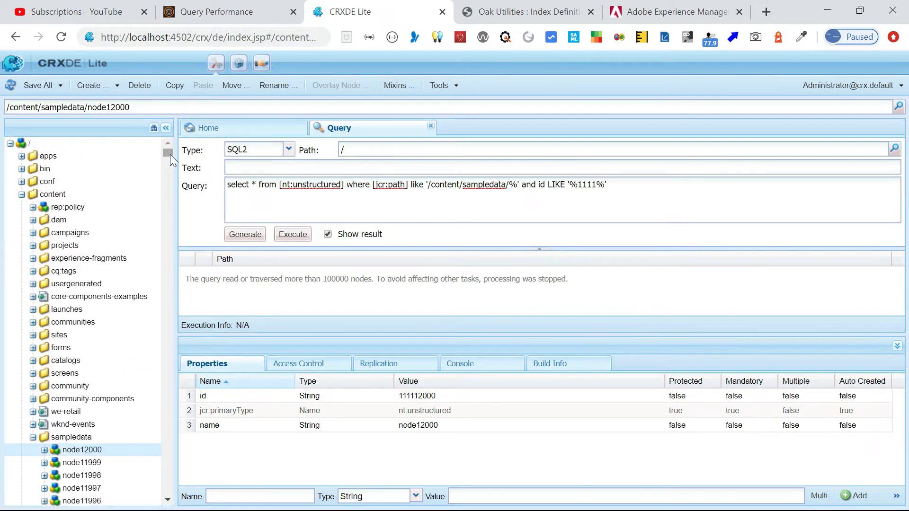
scroll(170, 154, "down", 3)
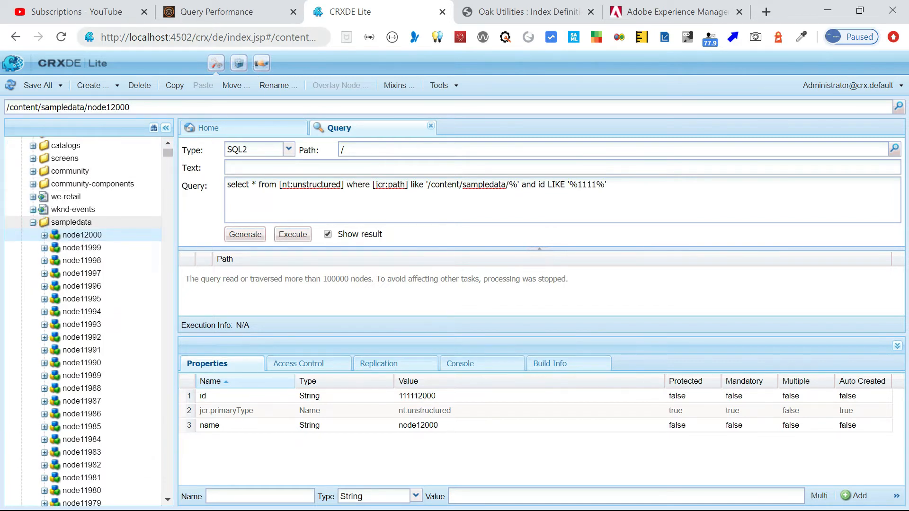
left_click_drag(196, 37, 3, 42)
key("ctrl+c")
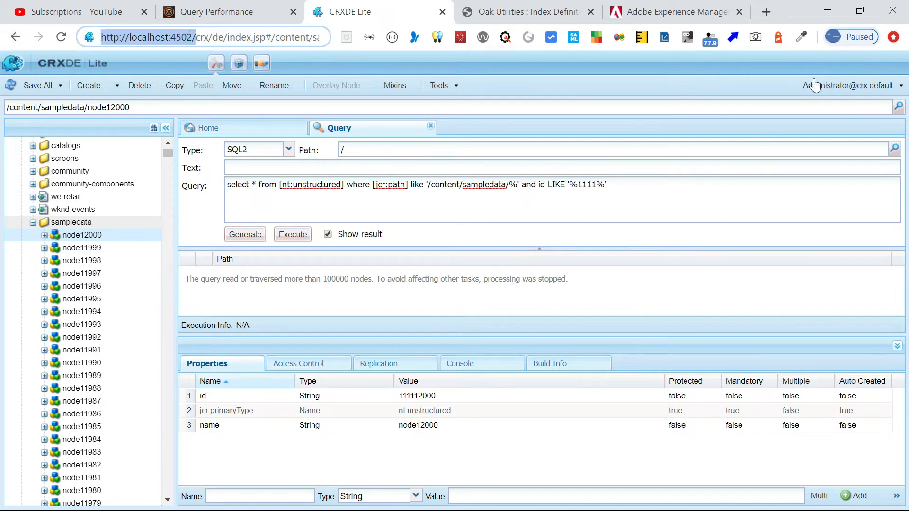
Open CRXDE Lite at localhost:4502/crx/de in a private window and log in as administrator.
key("ctrl+shift+n")
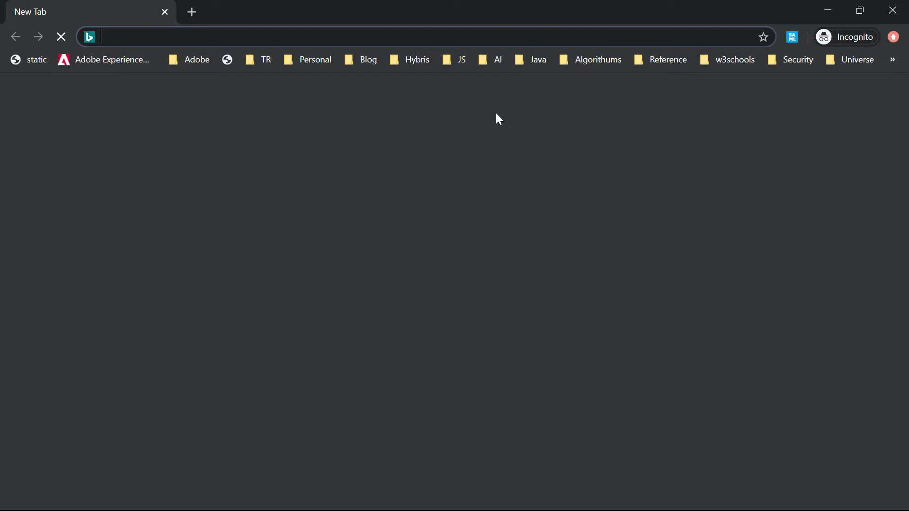
key("ctrl+v")
type("crx")
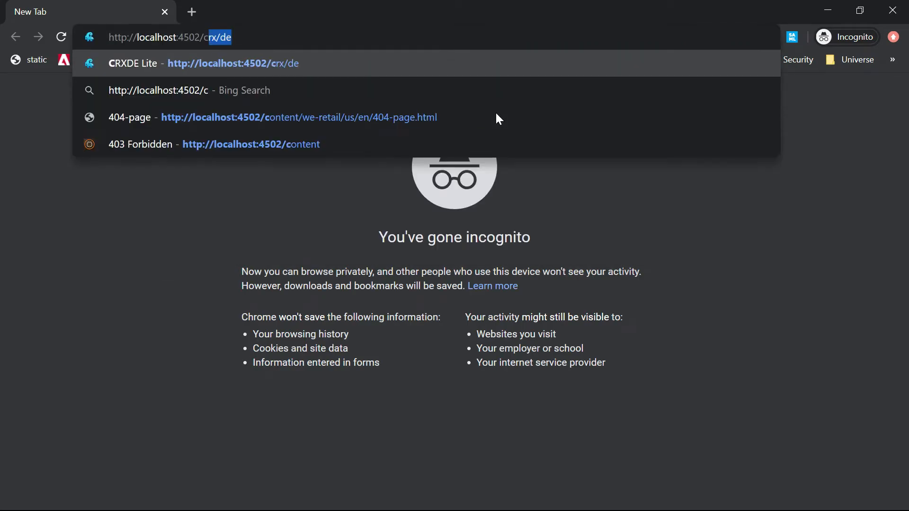
key("Return")
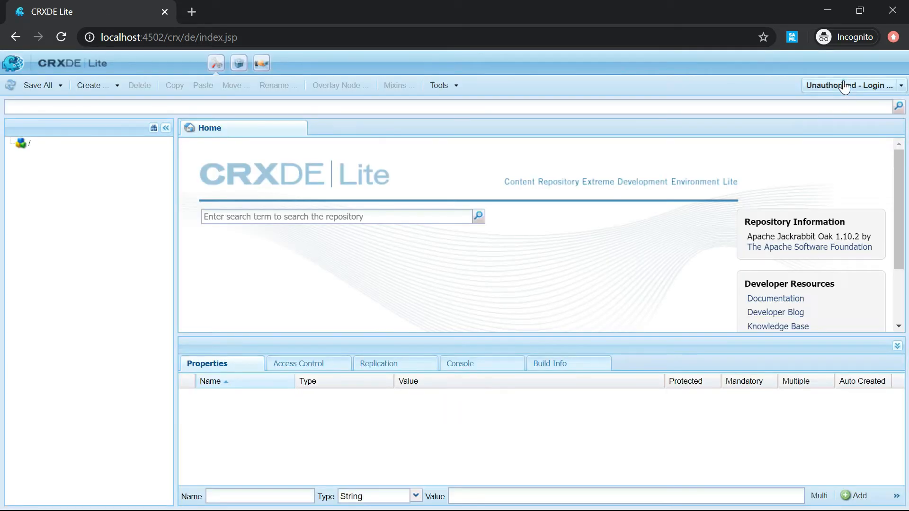
left_click(843, 81)
type("admin")
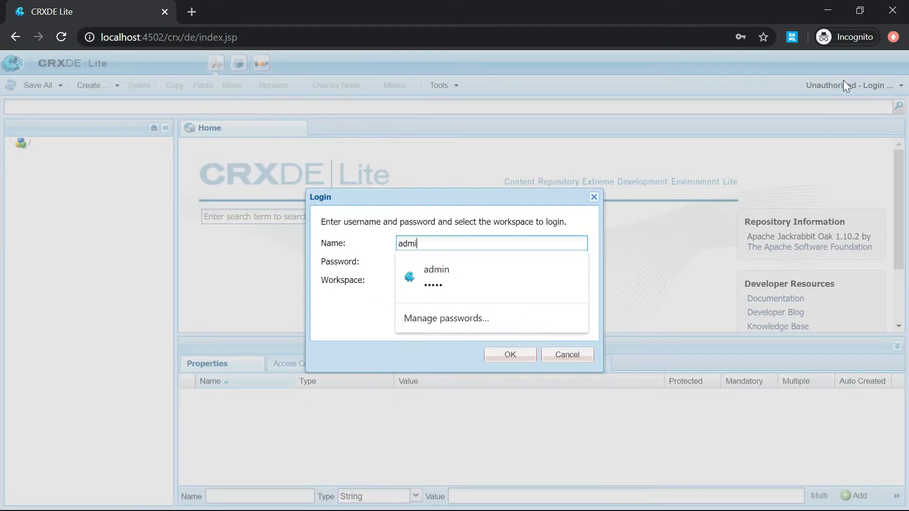
left_click(467, 279)
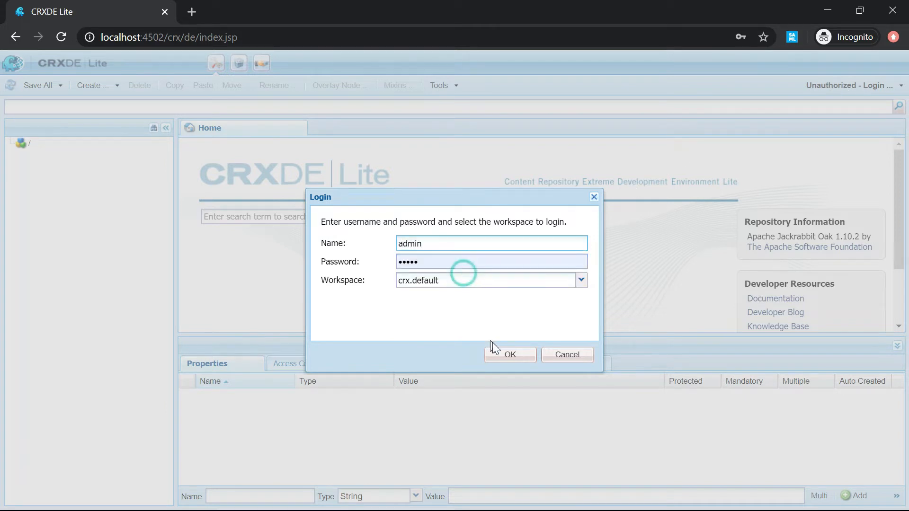
left_click(506, 358)
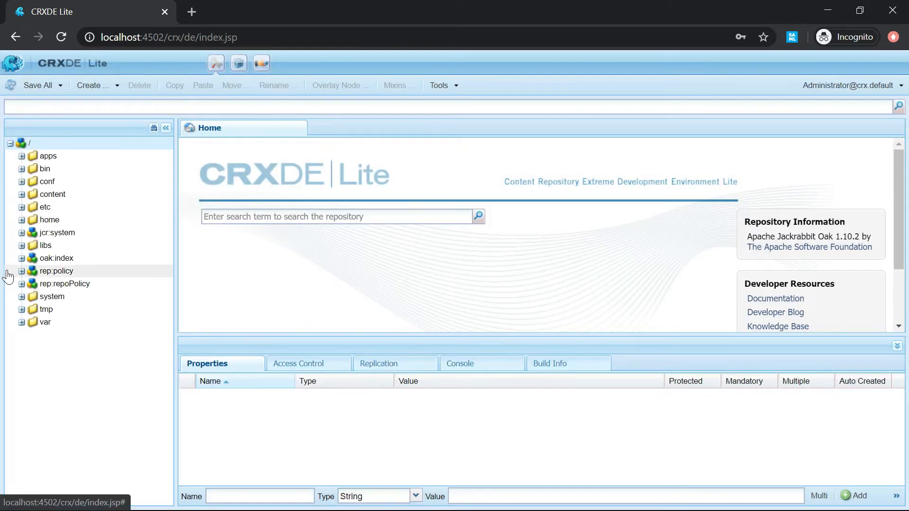
Create a node named testindex of type oak:QueryIndexDefinition under /oak:index.
left_click(22, 259)
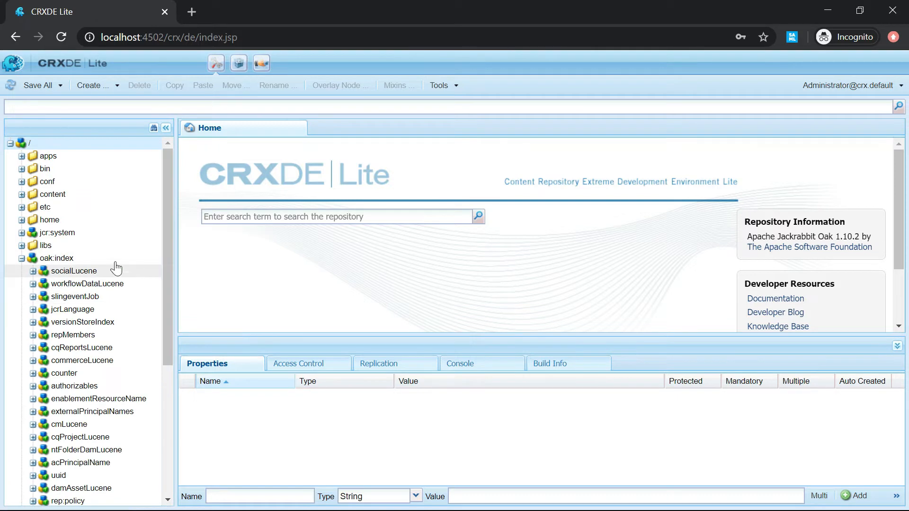
right_click(68, 261)
mouse_move(84, 324)
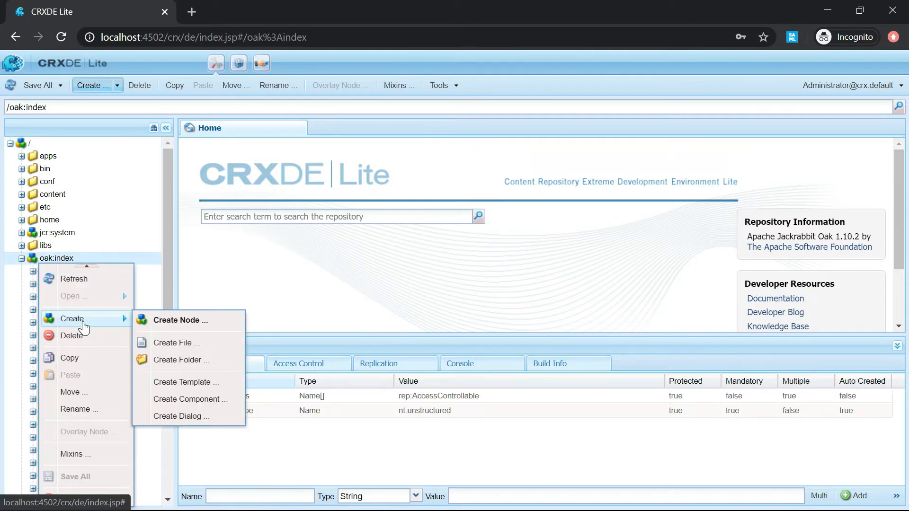
left_click(160, 322)
type("testindex")
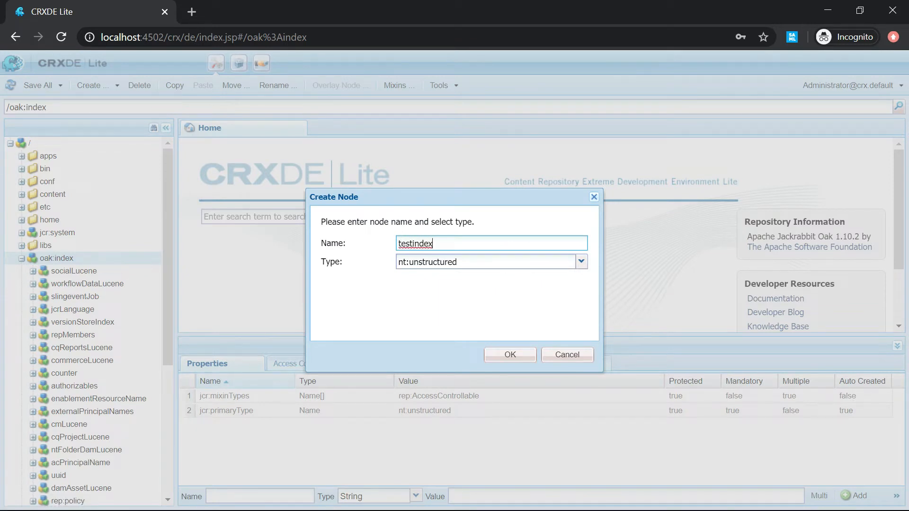
key("Tab")
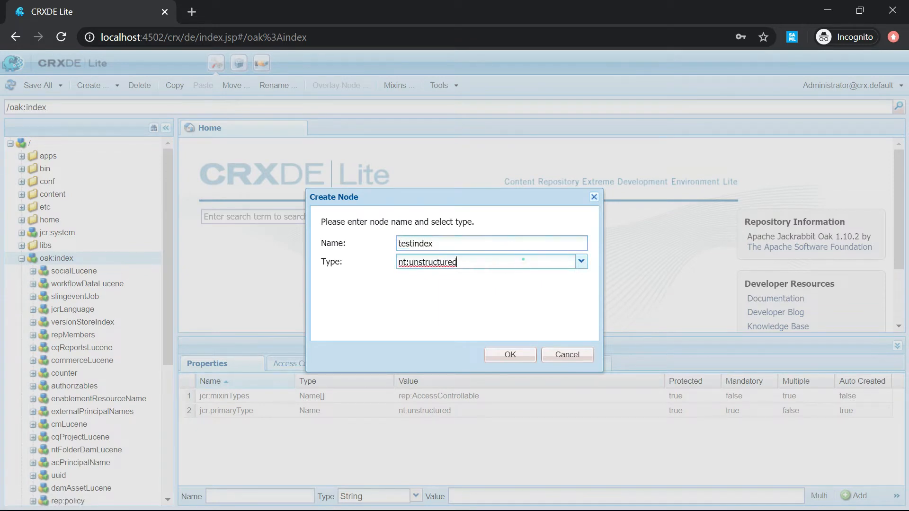
type("oak")
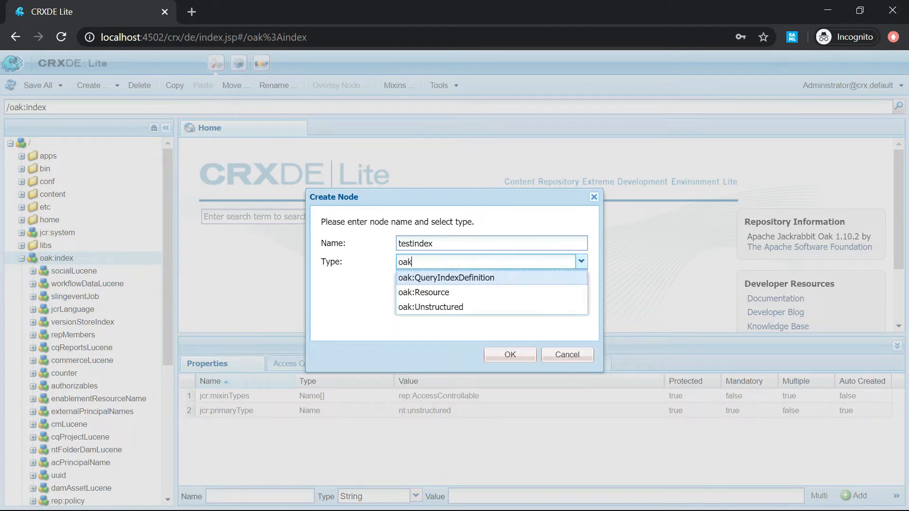
left_click(457, 279)
left_click(516, 356)
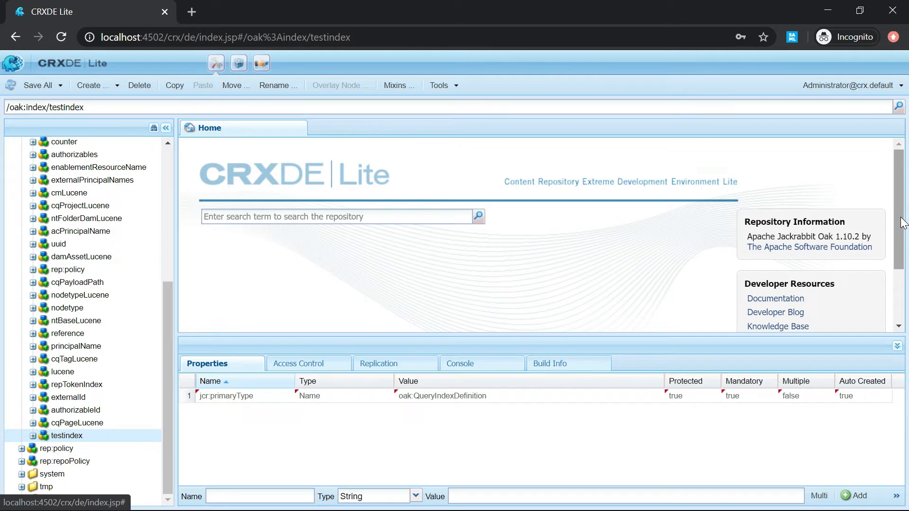
Add a String property type with value lucene to testindex.
left_click_drag(902, 222, 902, 259)
left_click(230, 495)
type("type")
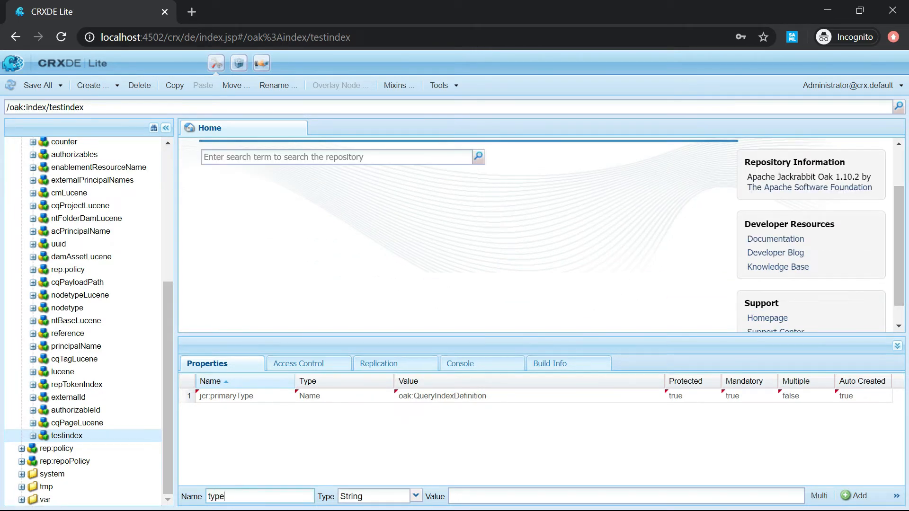
left_click(515, 492)
type("lucene")
left_click(858, 496)
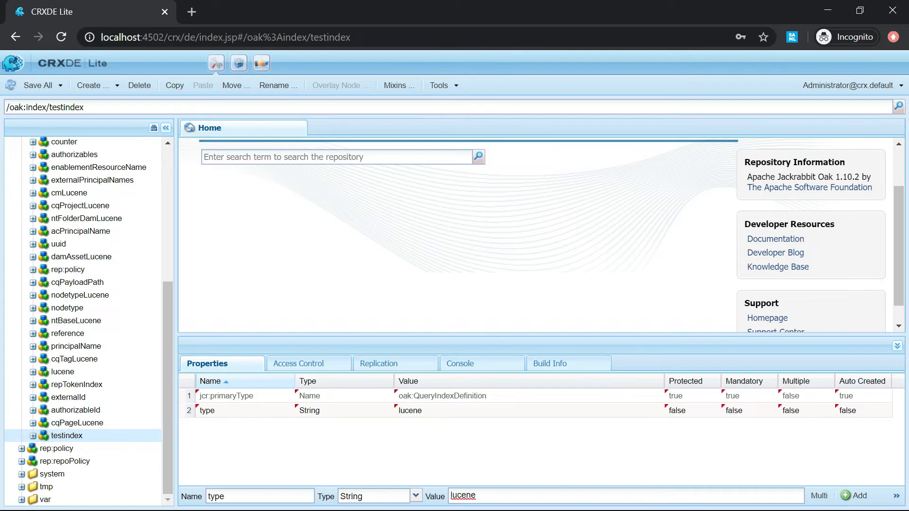
Add a multi-value includedPaths property containing /content/sampledata.
left_click(239, 496)
left_click_drag(224, 496, 184, 481)
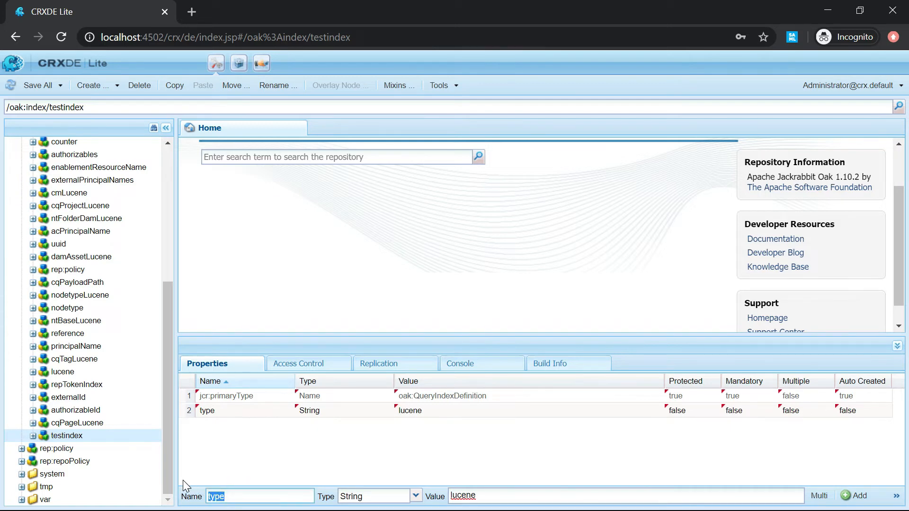
type("includedPaths")
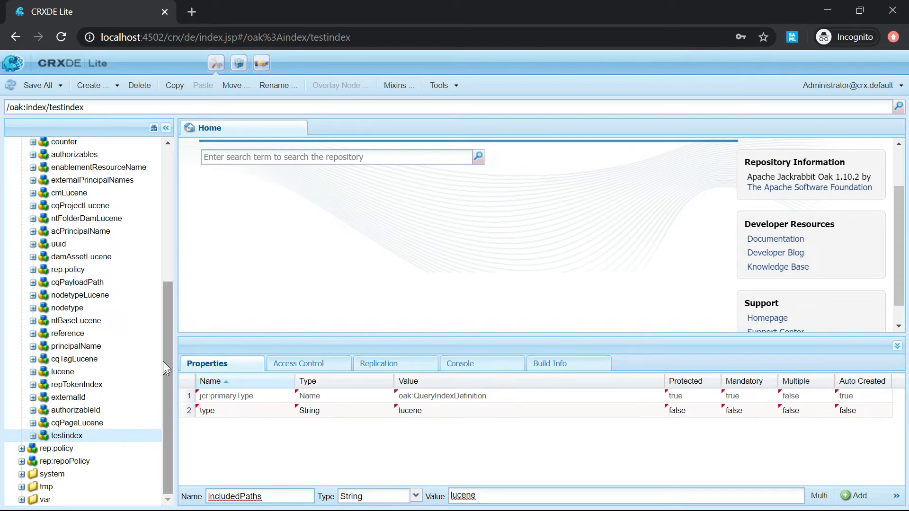
left_click_drag(169, 353, 166, 248)
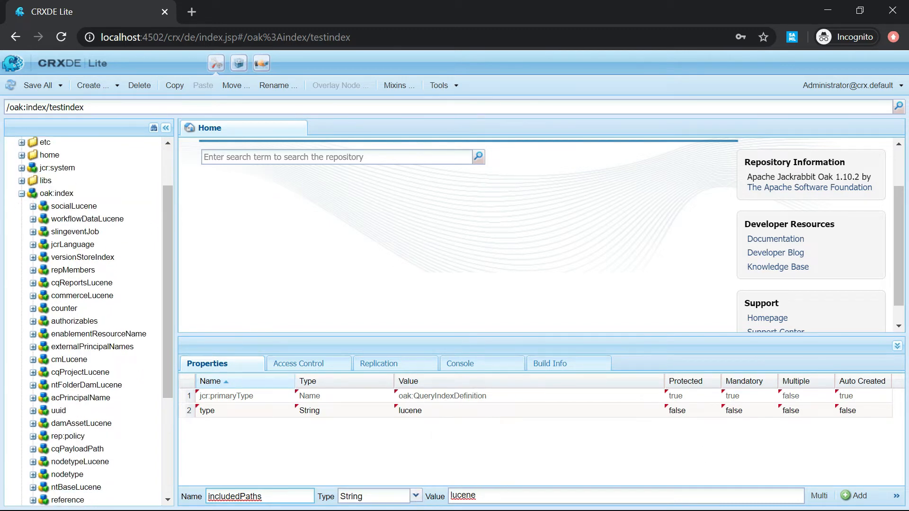
left_click_drag(479, 495, 446, 492)
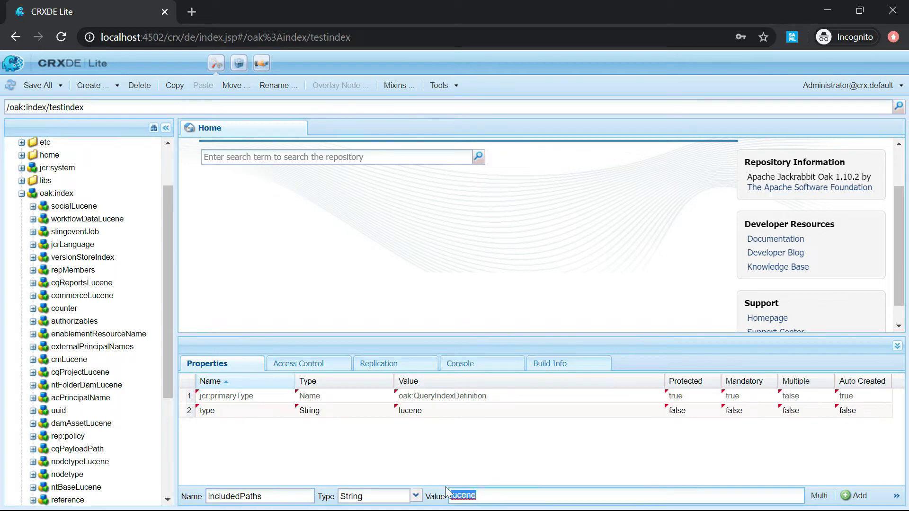
key("BackSpace")
left_click(820, 497)
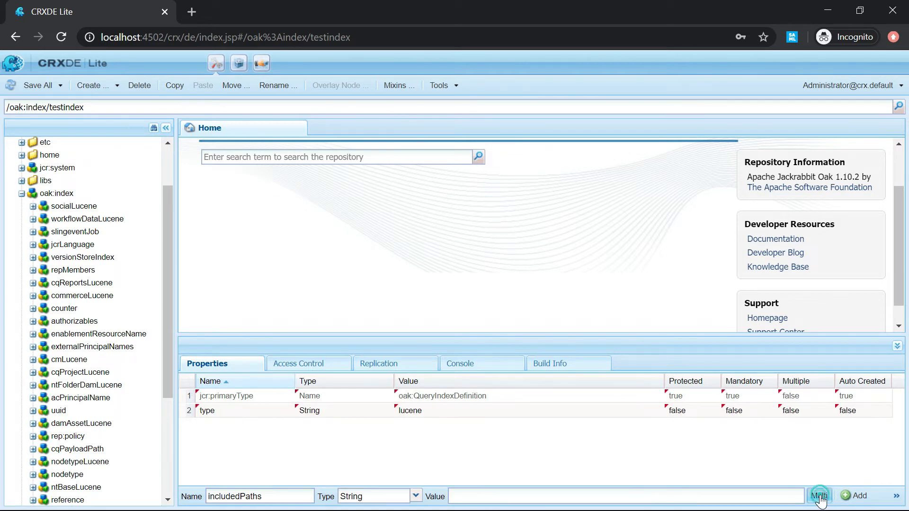
left_click(855, 495)
left_click(371, 209)
type("/content")
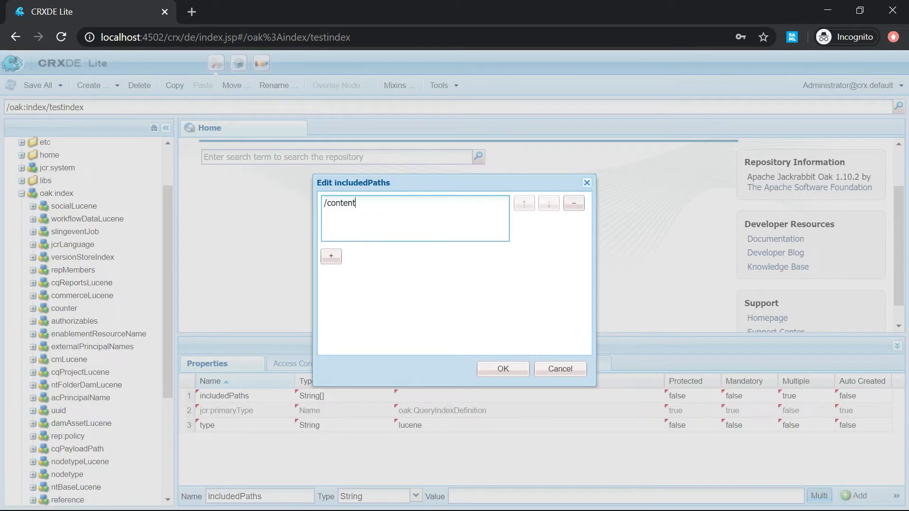
type("/sampledata")
left_click(495, 371)
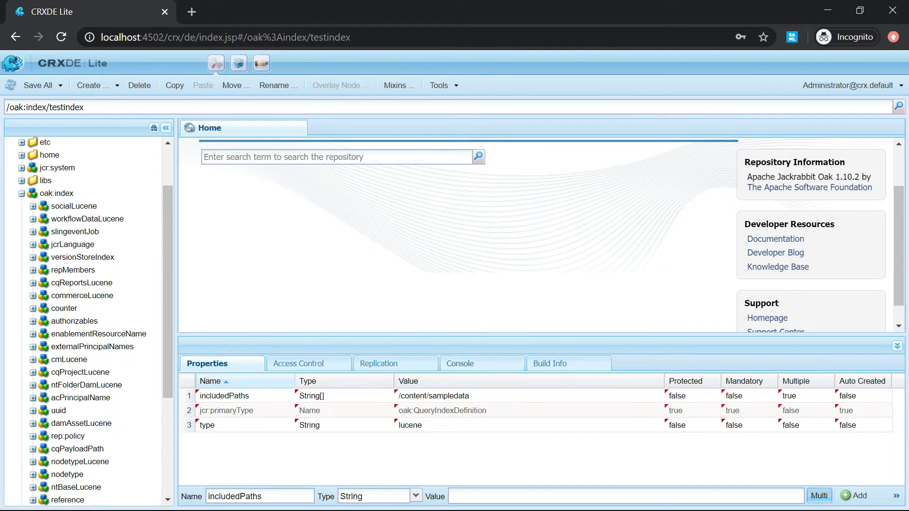
left_click_drag(272, 496, 179, 485)
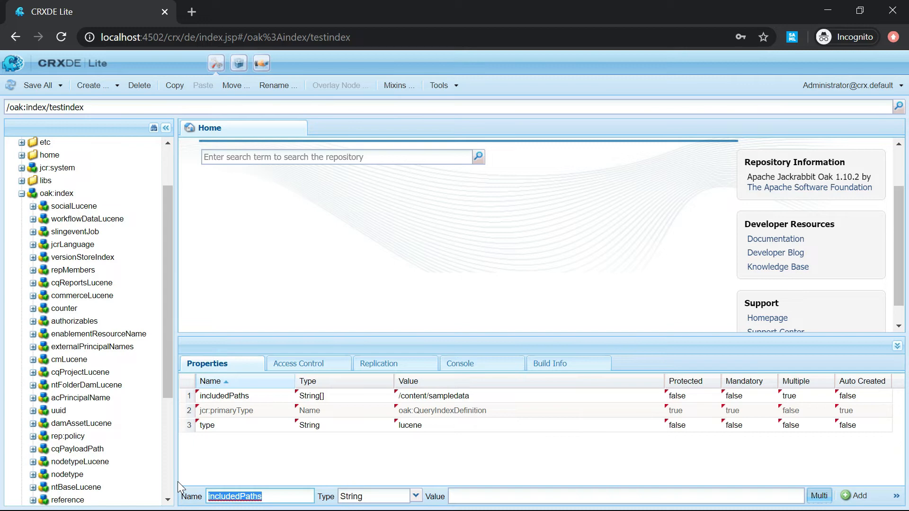
Add a Boolean property fullTextEnabled set to false.
type("fu")
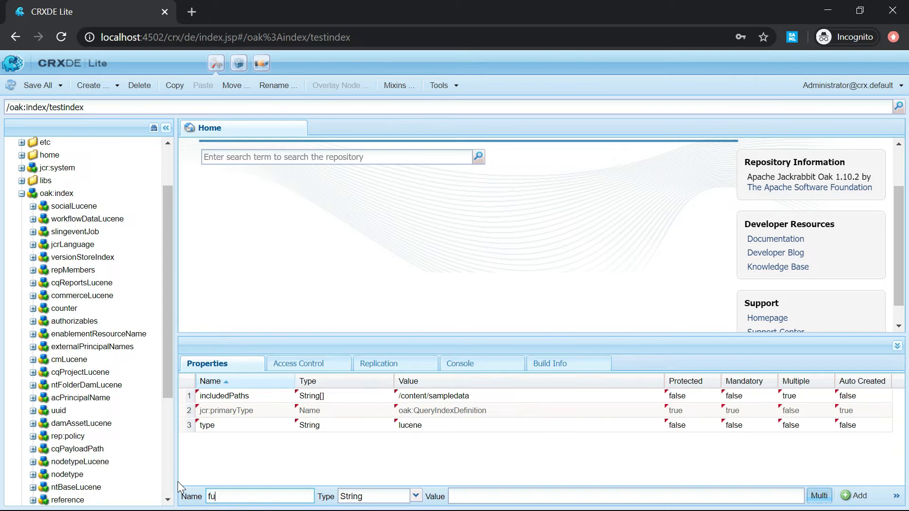
type("llTextEnabled")
left_click(417, 496)
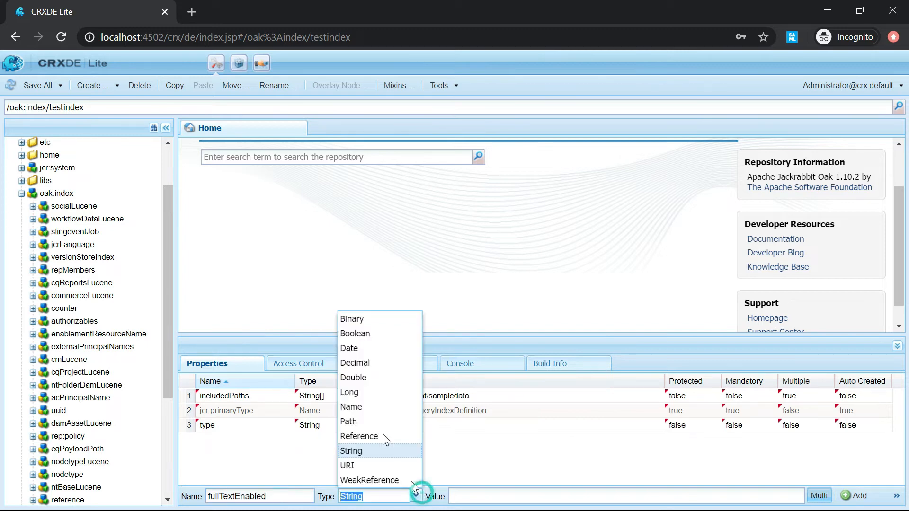
left_click(362, 335)
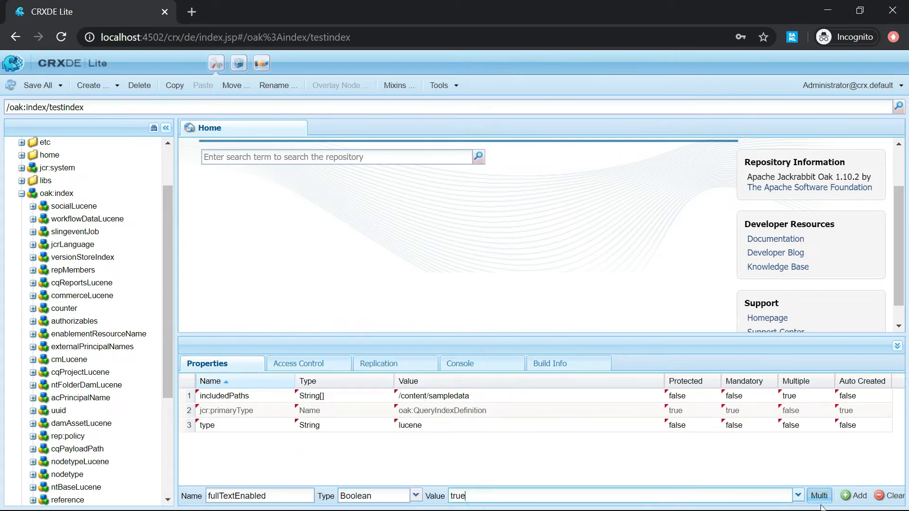
left_click(798, 495)
left_click(555, 481)
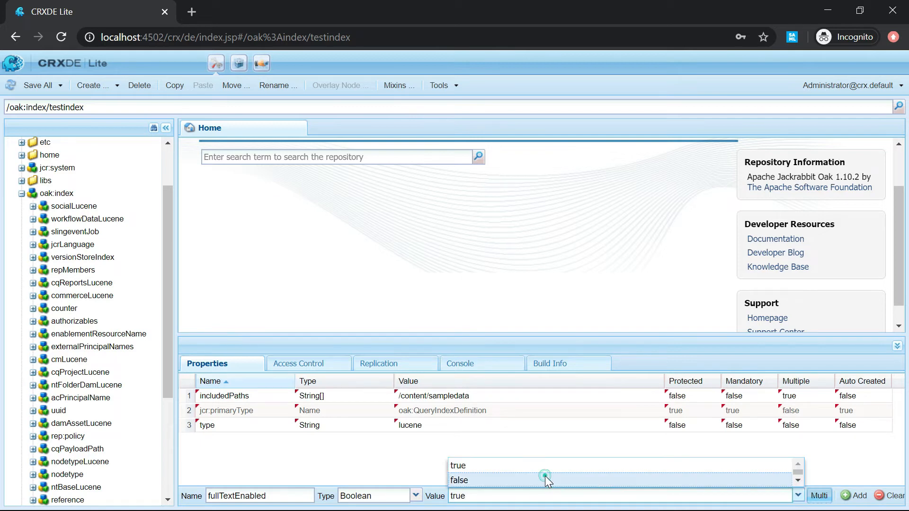
left_click(861, 496)
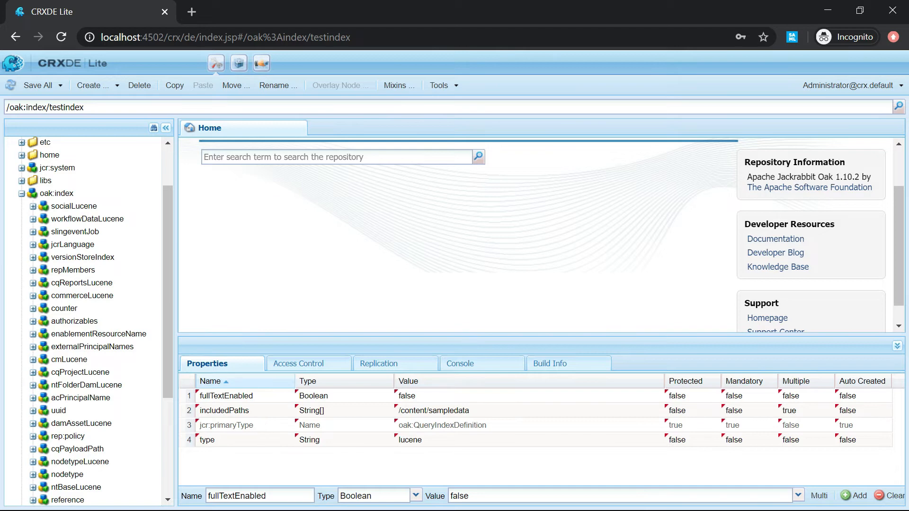
Add a Boolean property evaluatePathRestrictions set to true.
left_click(267, 495)
type("e")
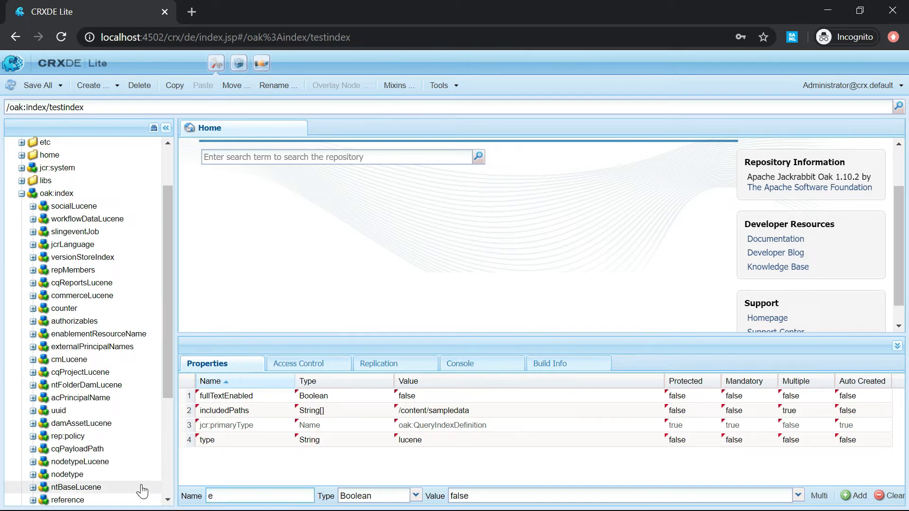
type("valuatePathRestrictions")
left_click(798, 495)
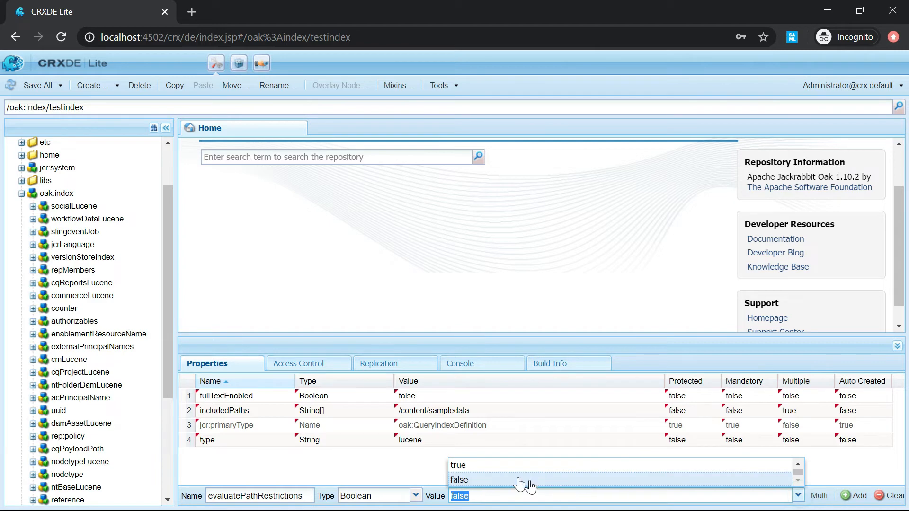
left_click(487, 464)
left_click(857, 495)
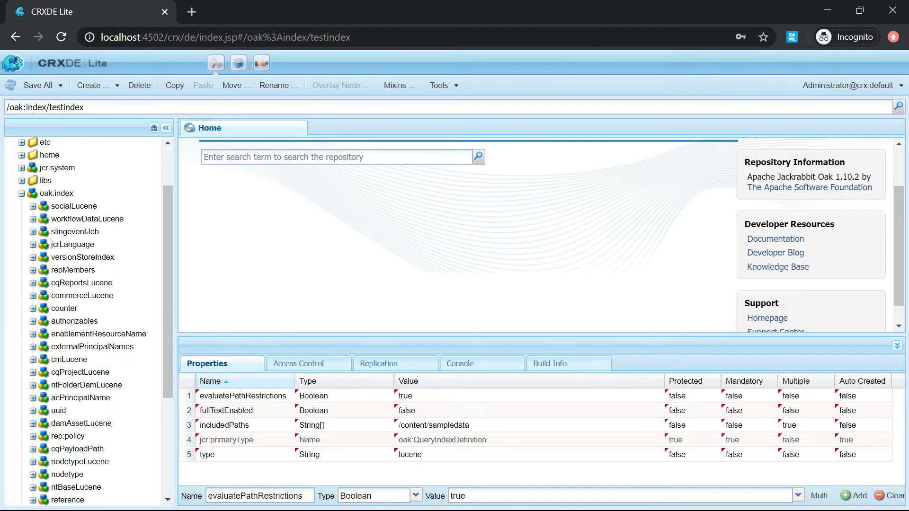
Add a Long property compatVersion with value 2.
left_click(289, 495)
key("ctrl+a")
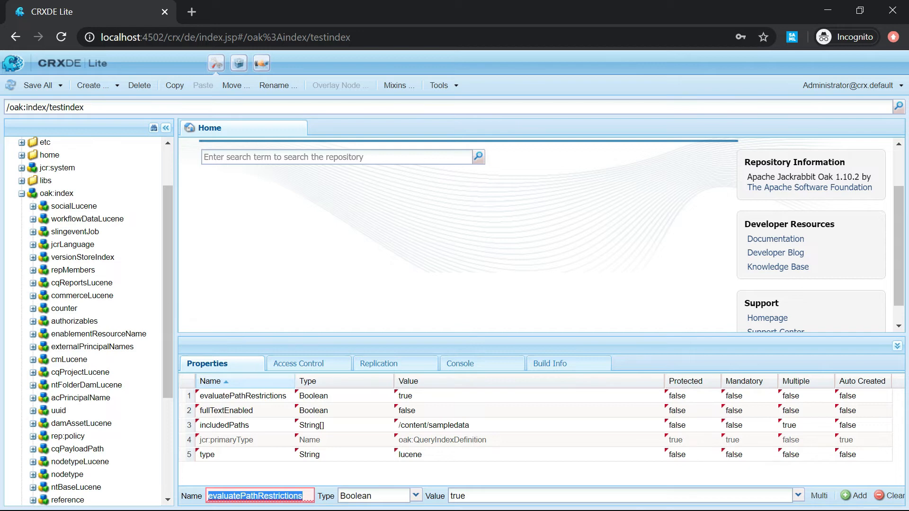
key("BackSpace")
type("compat")
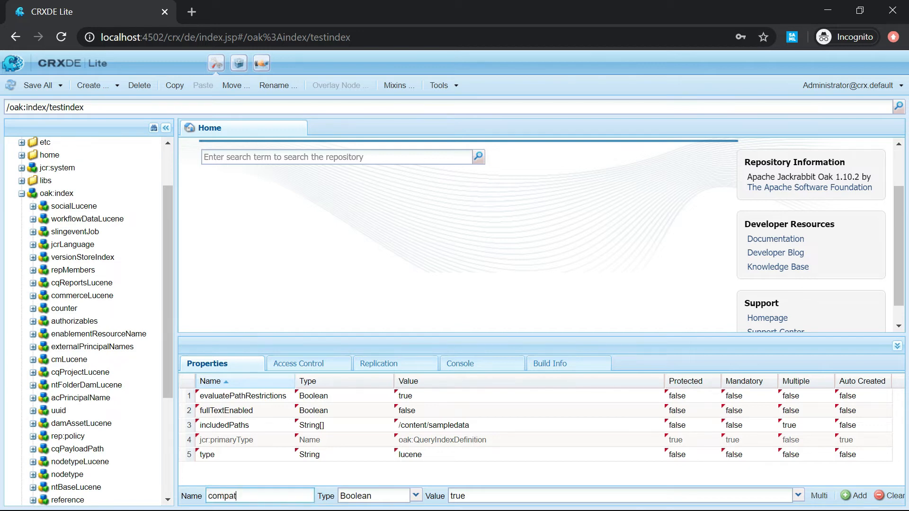
type("Version")
left_click(415, 495)
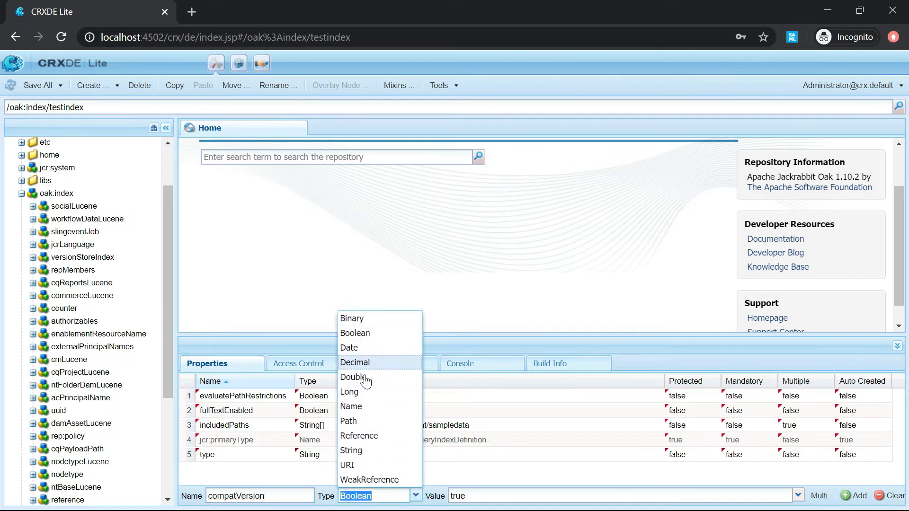
left_click(355, 392)
left_click(508, 490)
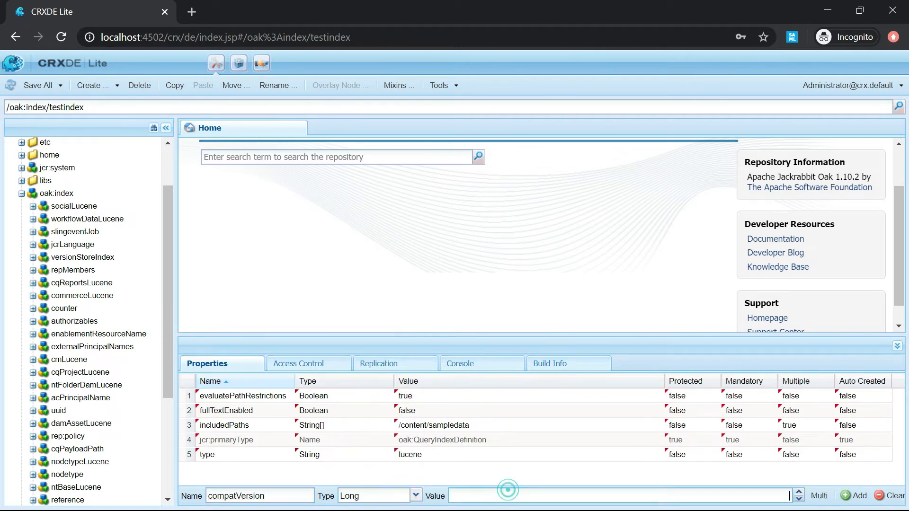
type("2")
left_click(855, 495)
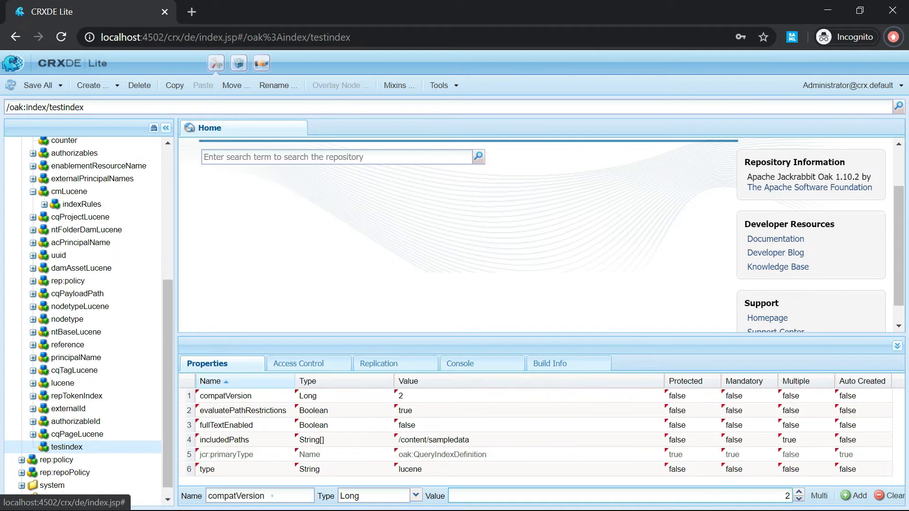
Add a multi-value String property async with values async and nrt.
key("ctrl+a")
type("asy")
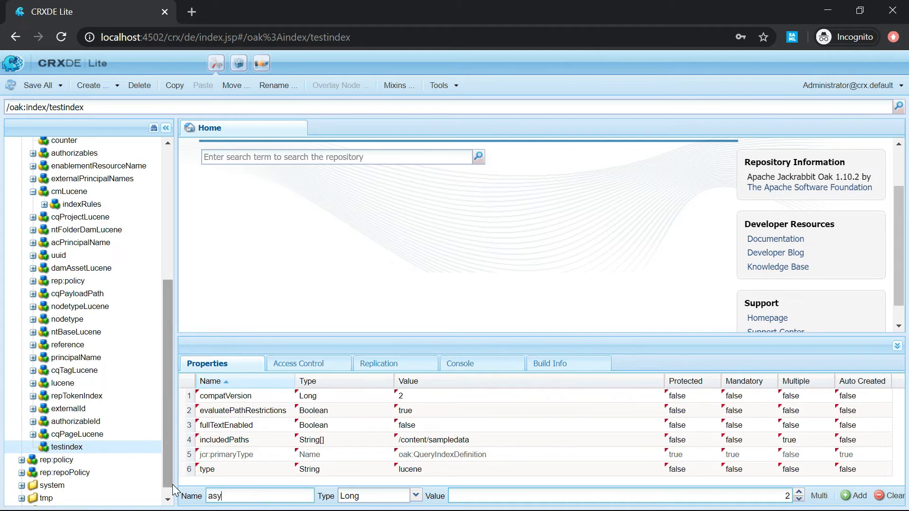
type("nc")
left_click(415, 496)
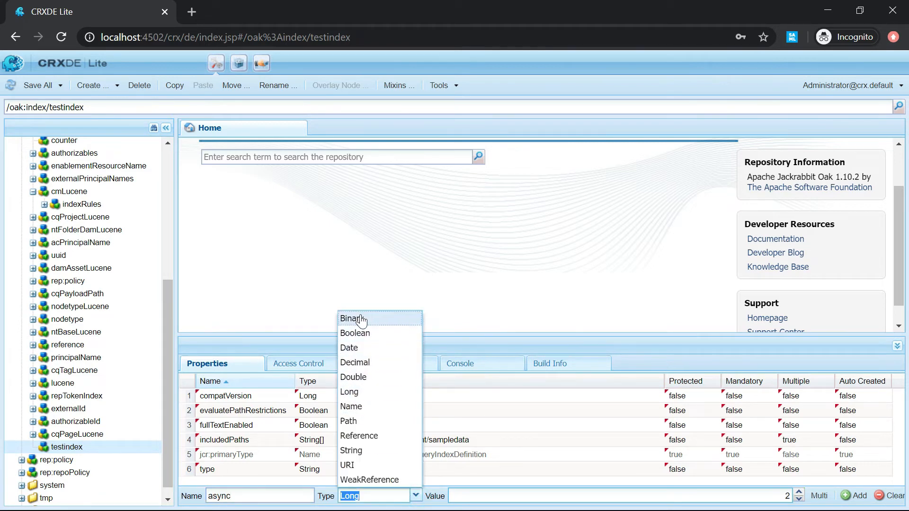
left_click(351, 450)
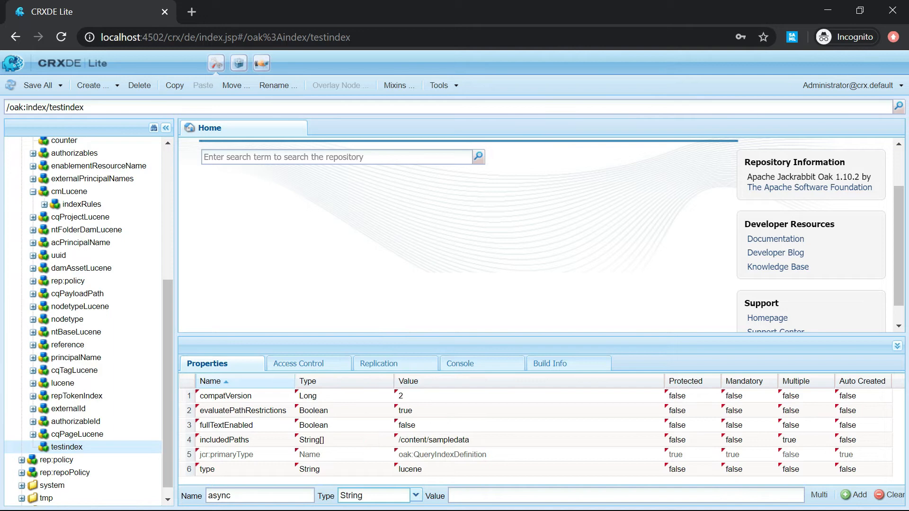
left_click(819, 494)
left_click(854, 495)
left_click(372, 206)
type("async")
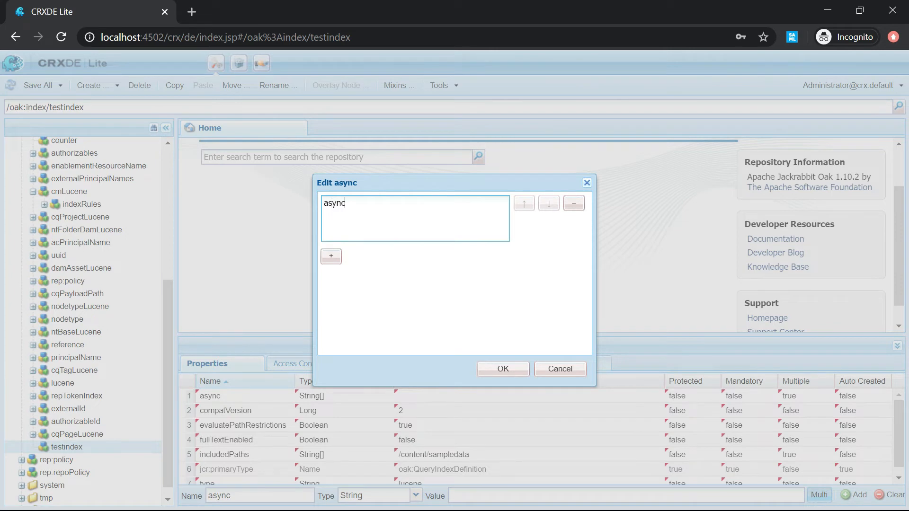
left_click(331, 256)
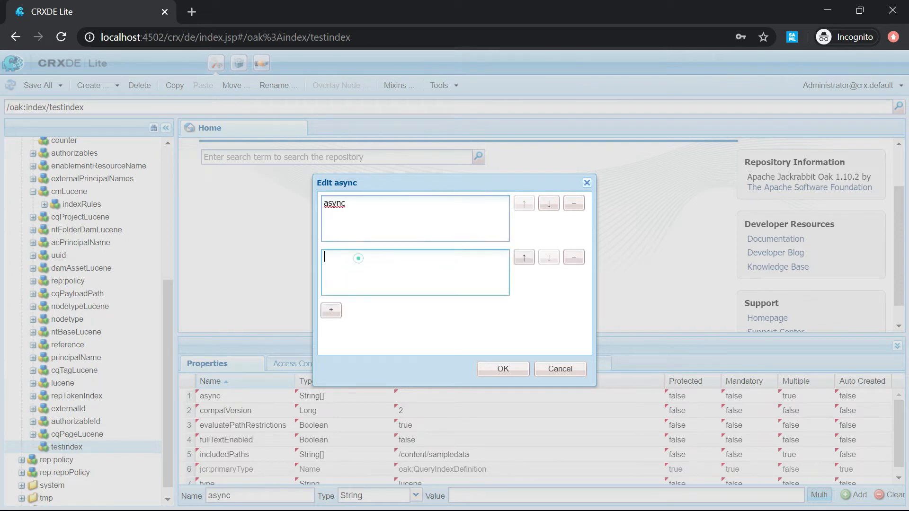
type("nrt")
left_click(502, 373)
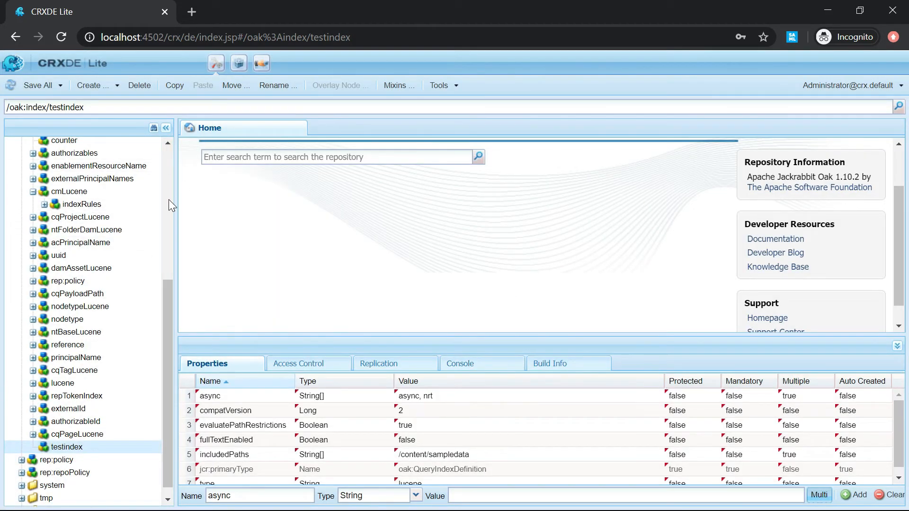
Save all changes and reload CRXDE Lite to see the saved testindex.
left_click(38, 91)
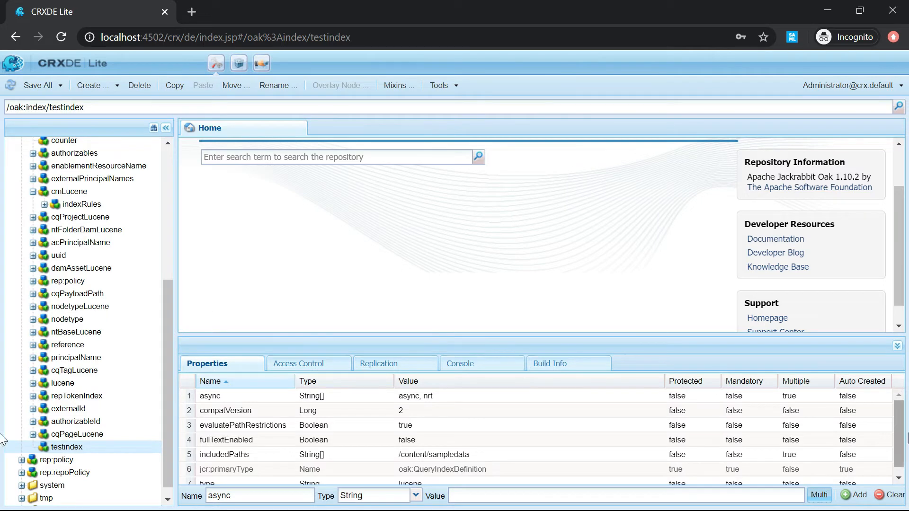
scroll(895, 443, "down", 1)
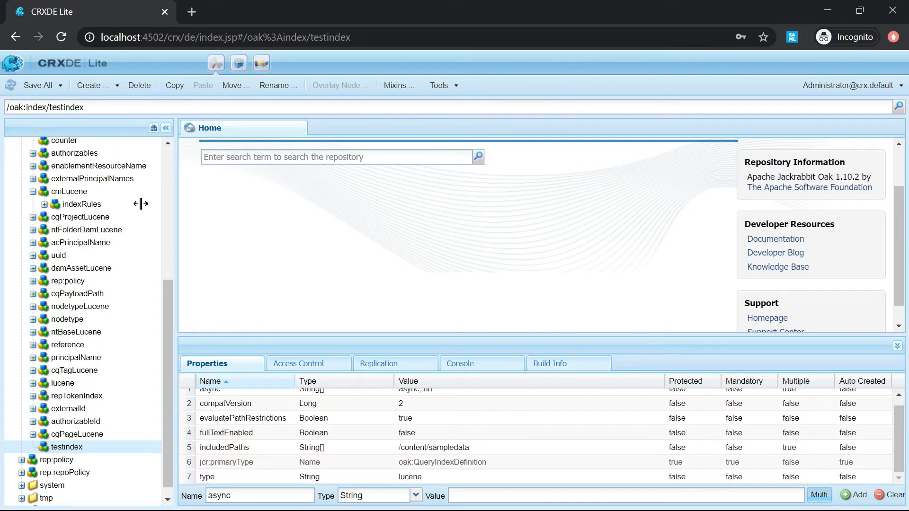
left_click(61, 39)
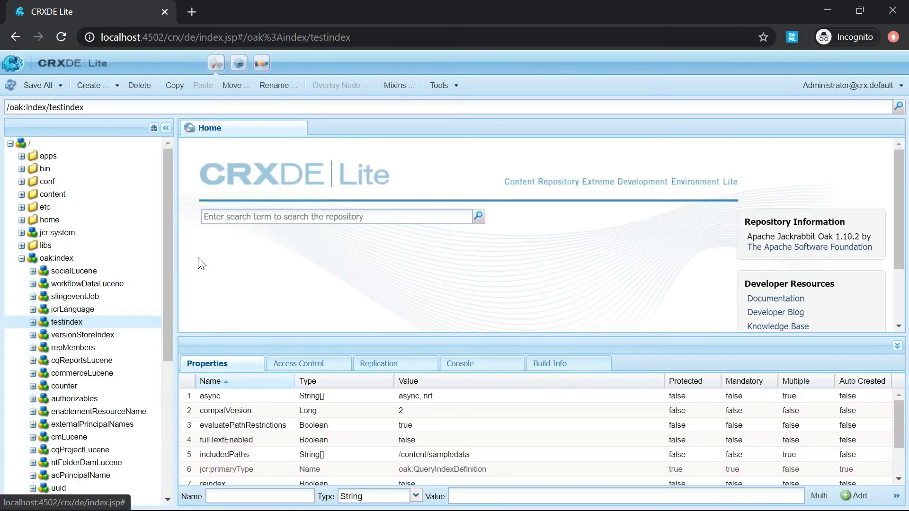
Open testindex's indexRules/nt:base rule and copy nt:unstructured from its jcr:primaryType.
double_click(71, 324)
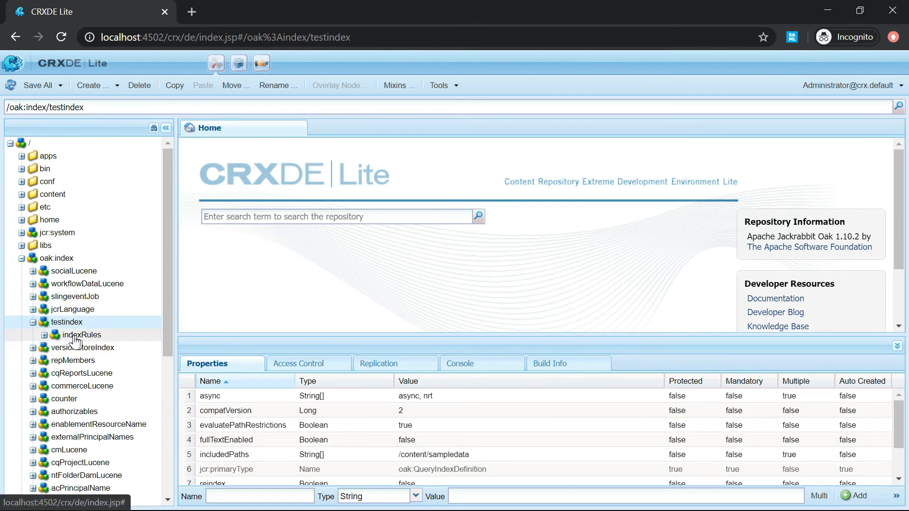
left_click(85, 335)
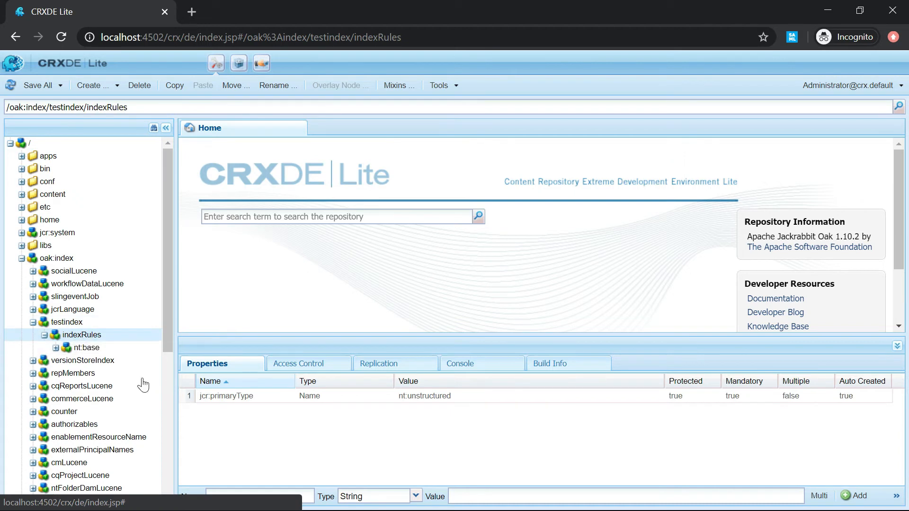
left_click(87, 349)
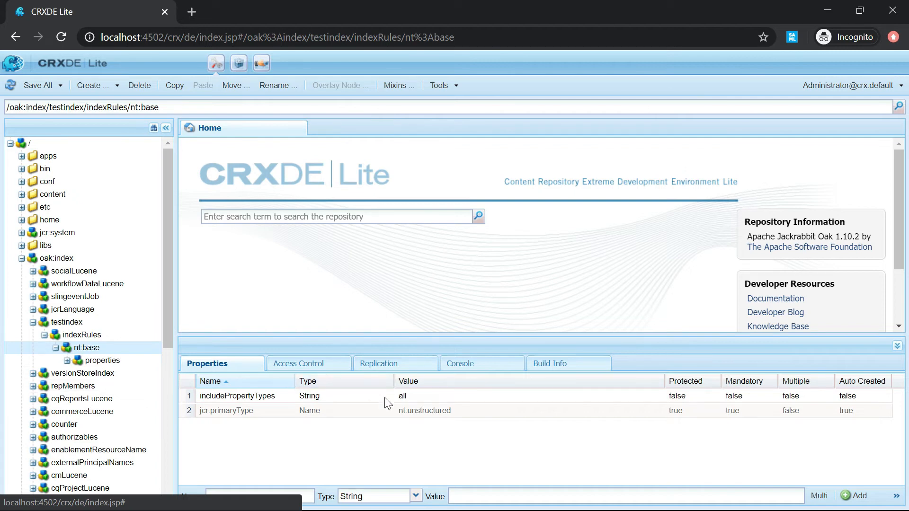
left_click(398, 410)
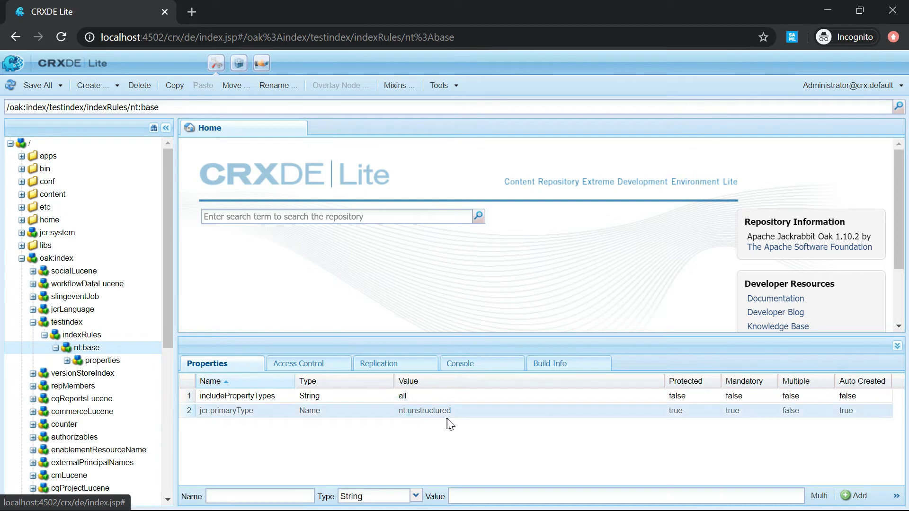
left_click_drag(453, 409, 399, 411)
key("ctrl+c")
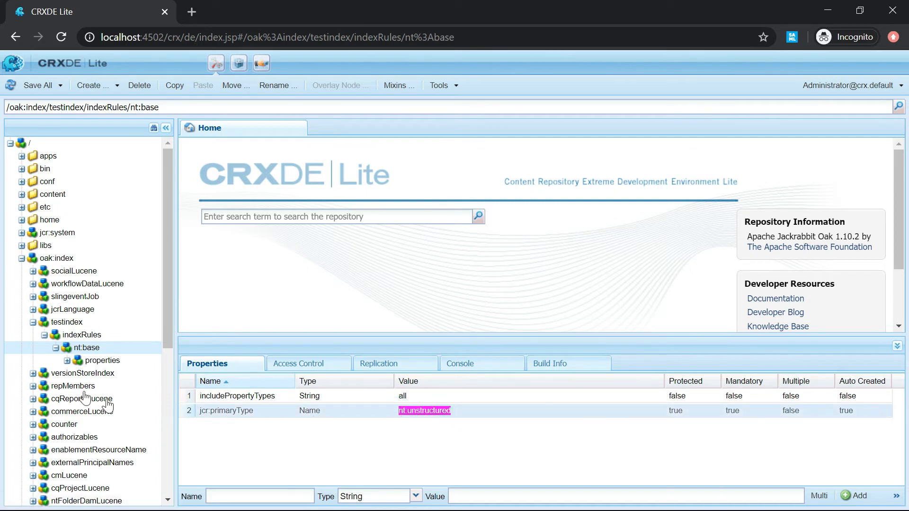
Rename the nt:base rule by pasting nt:unstructured as its new name.
right_click(92, 354)
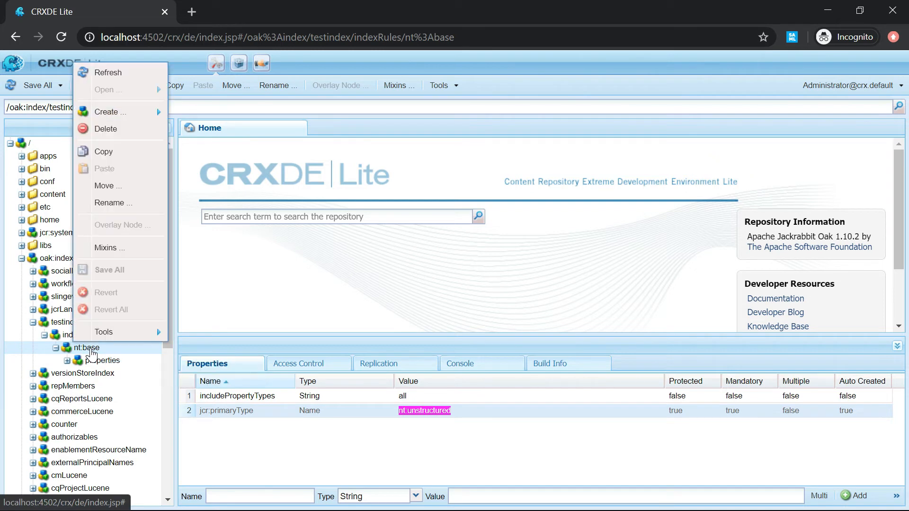
left_click(126, 204)
key("ctrl+a")
key("ctrl+v")
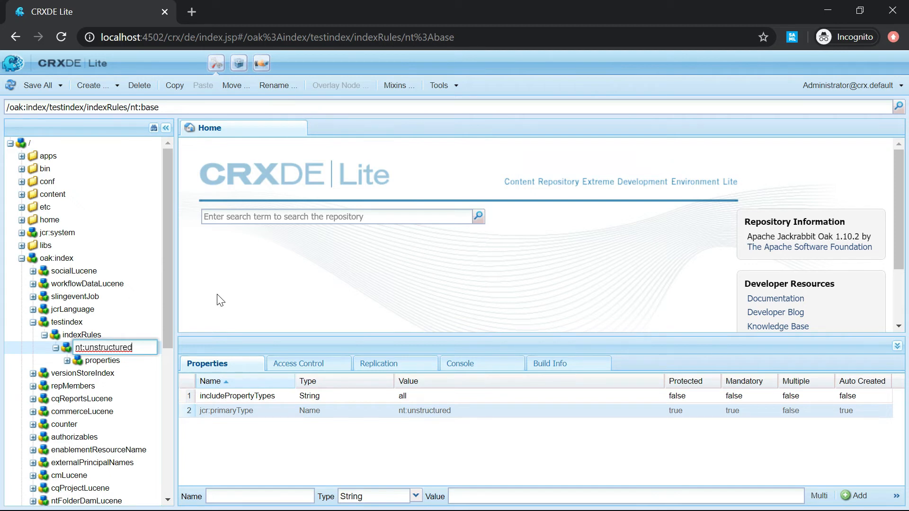
Commit the nt:unstructured rename and open properties/prop0 with all seven settings visible.
left_click(268, 454)
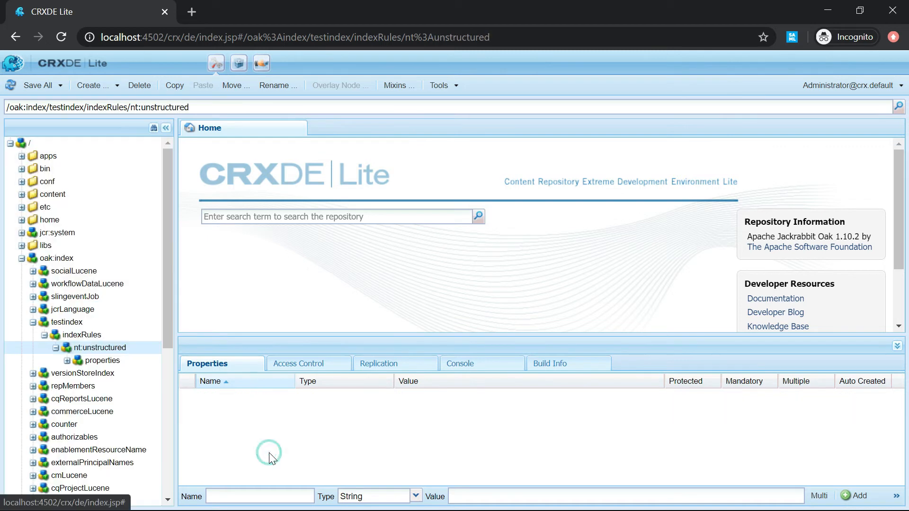
double_click(103, 361)
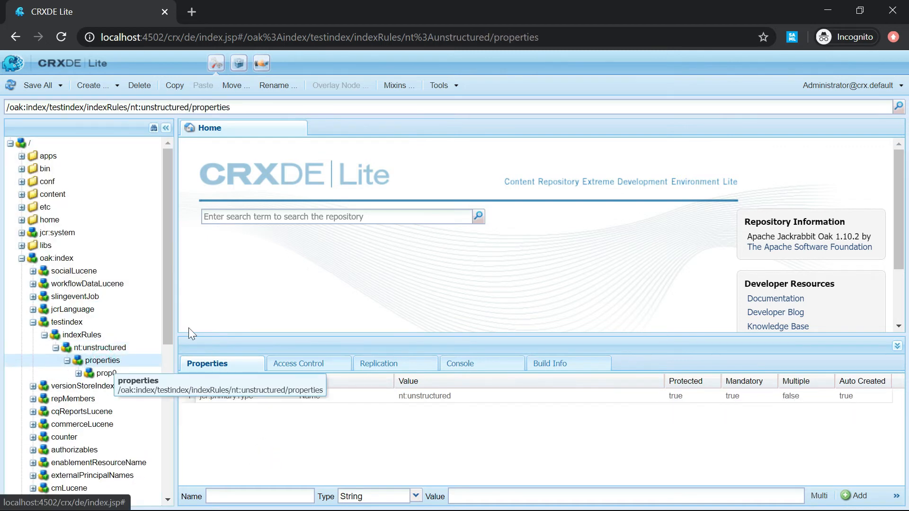
left_click_drag(169, 310, 171, 345)
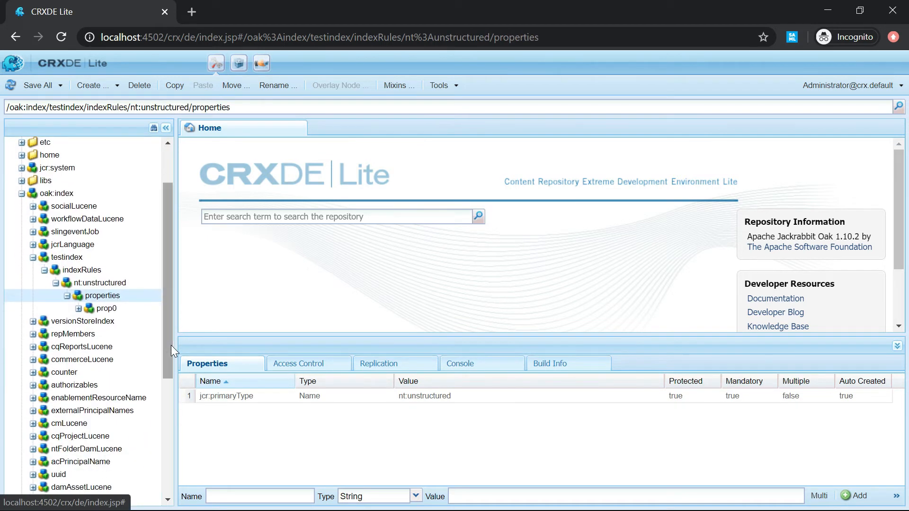
left_click(107, 309)
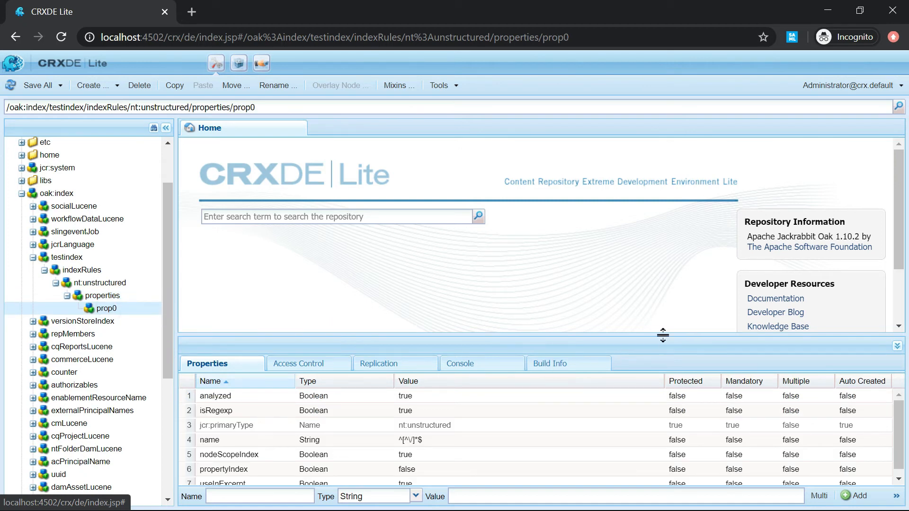
left_click_drag(663, 335, 663, 278)
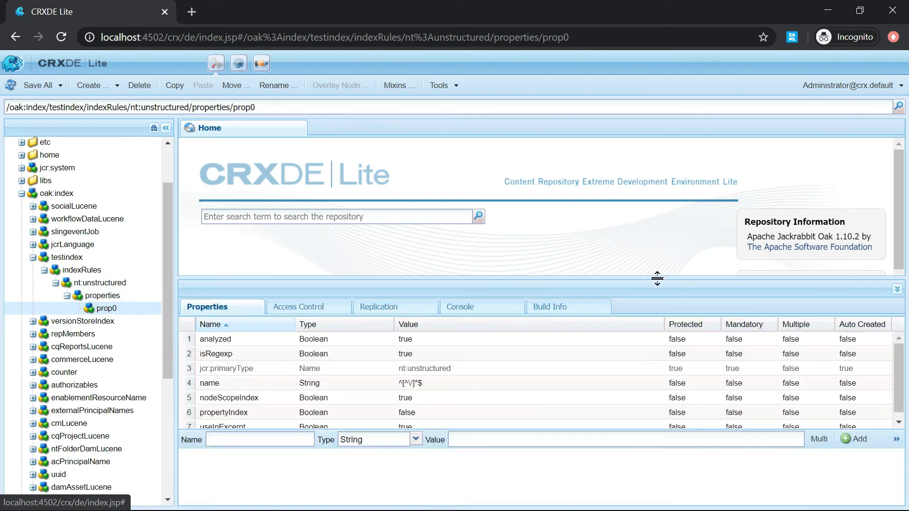
right_click(115, 315)
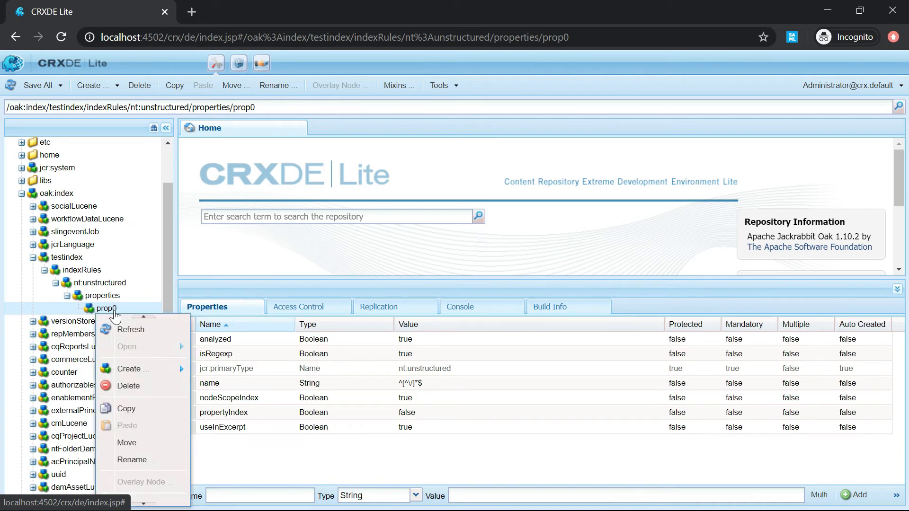
Rename prop0 to id, refresh the node and save all changes.
left_click(135, 460)
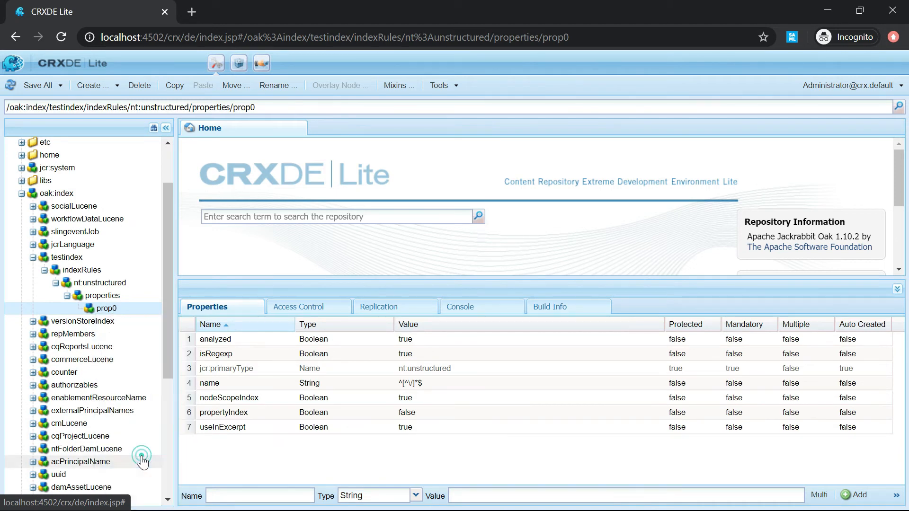
key("BackSpace")
key("BackSpace")
key("BackSpace")
key("BackSpace")
key("BackSpace")
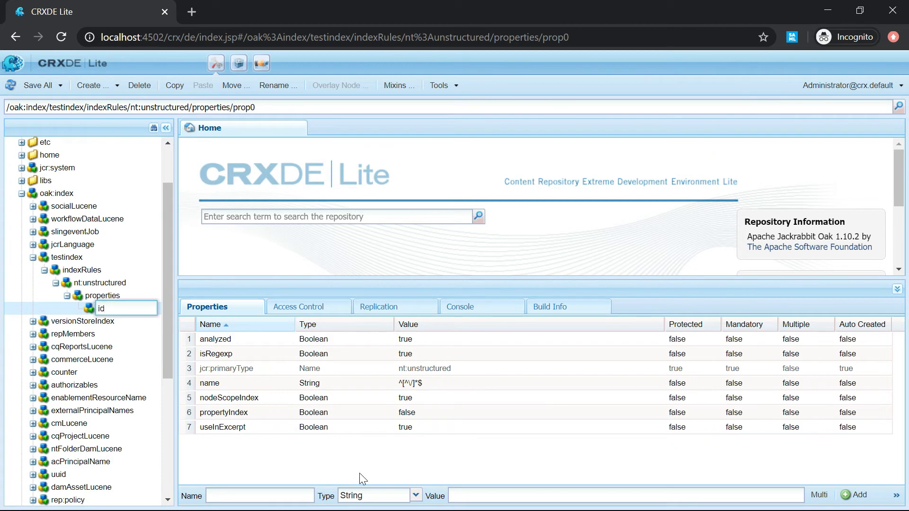
key("Return")
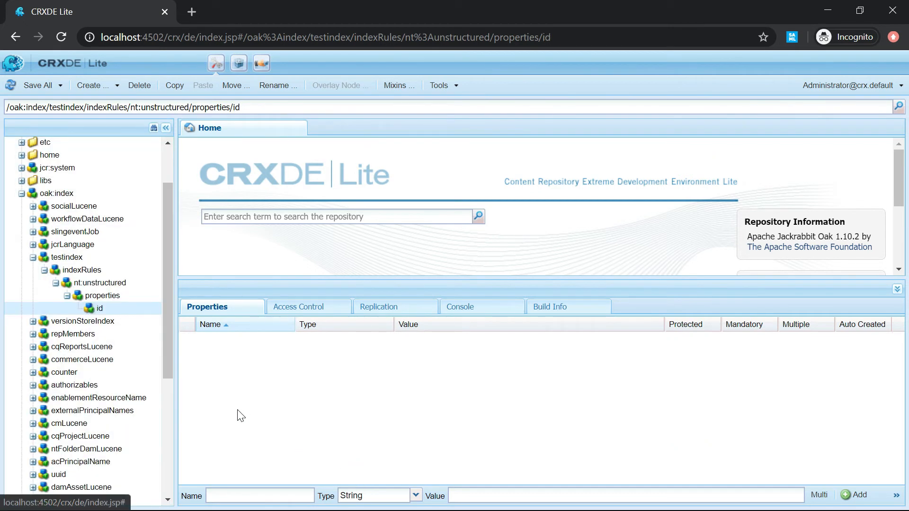
left_click(11, 88)
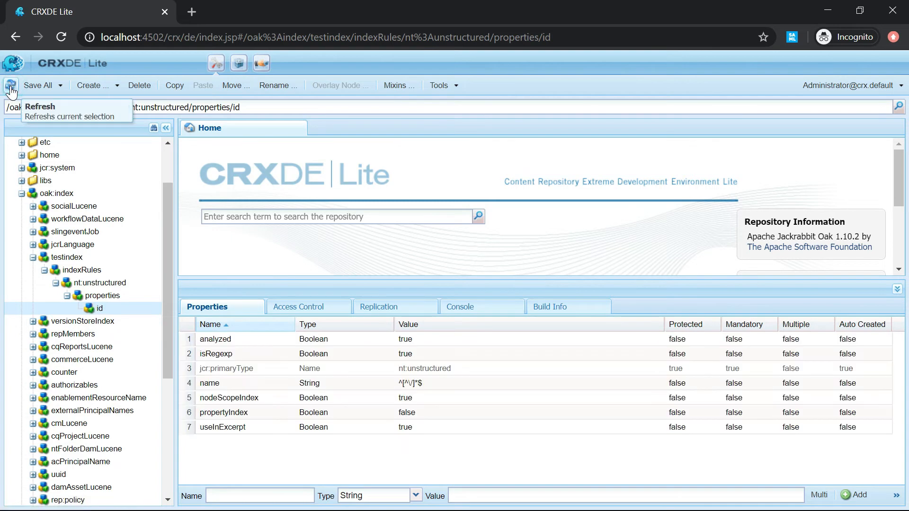
left_click(38, 85)
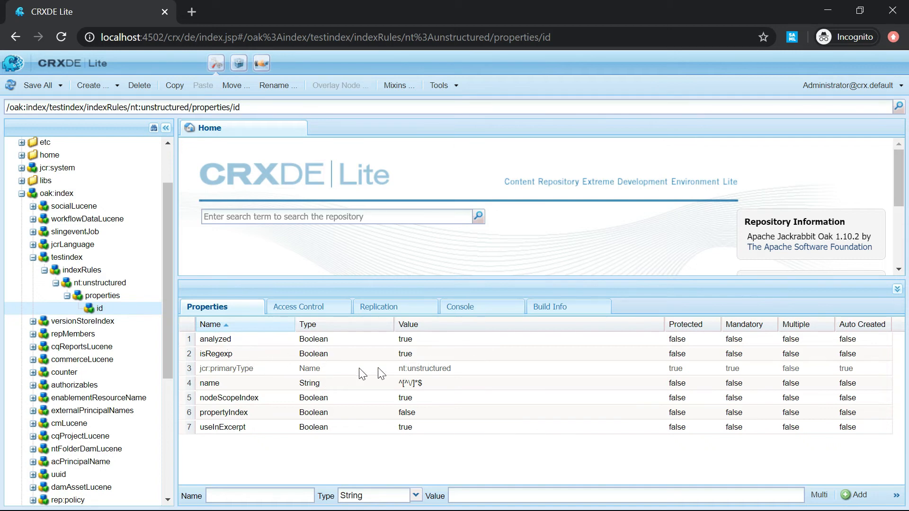
Set isRegexp to false and change the name value to id.
left_click(410, 359)
left_click(410, 359)
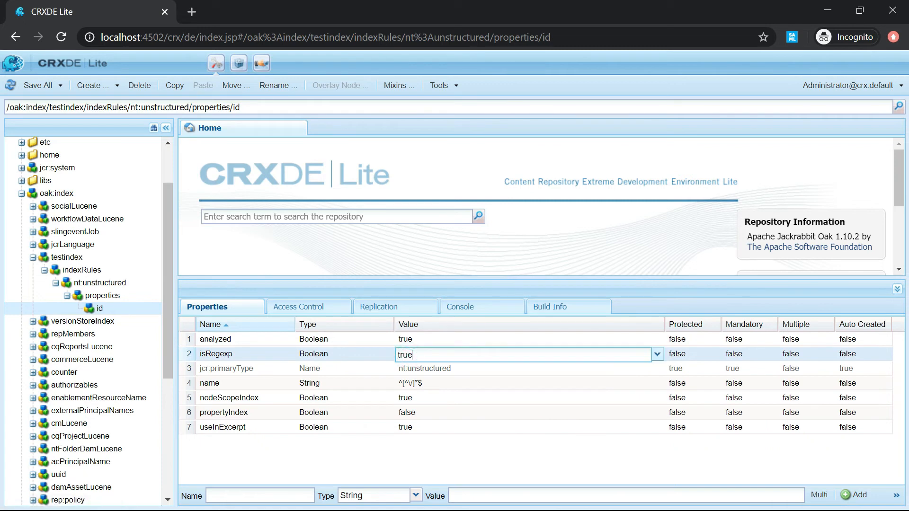
left_click(657, 355)
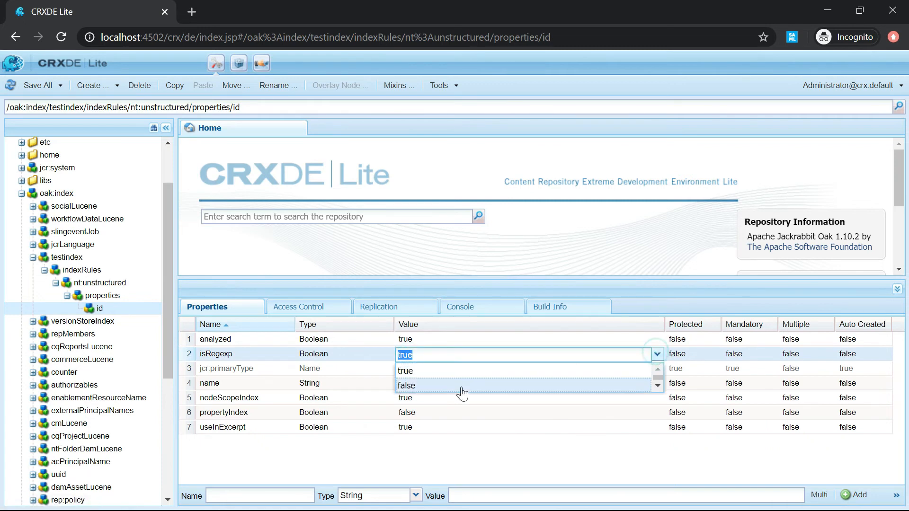
left_click(421, 386)
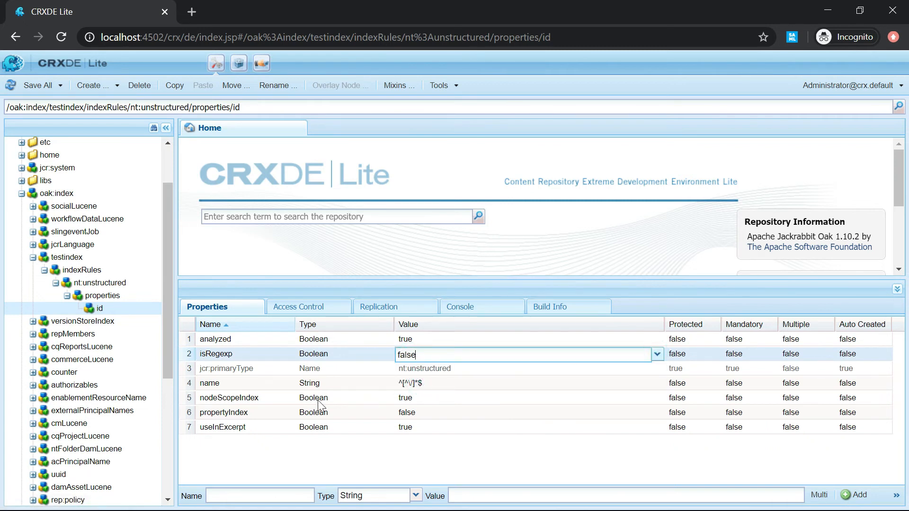
double_click(436, 384)
key("ctrl+a")
key("BackSpace")
left_click(420, 474)
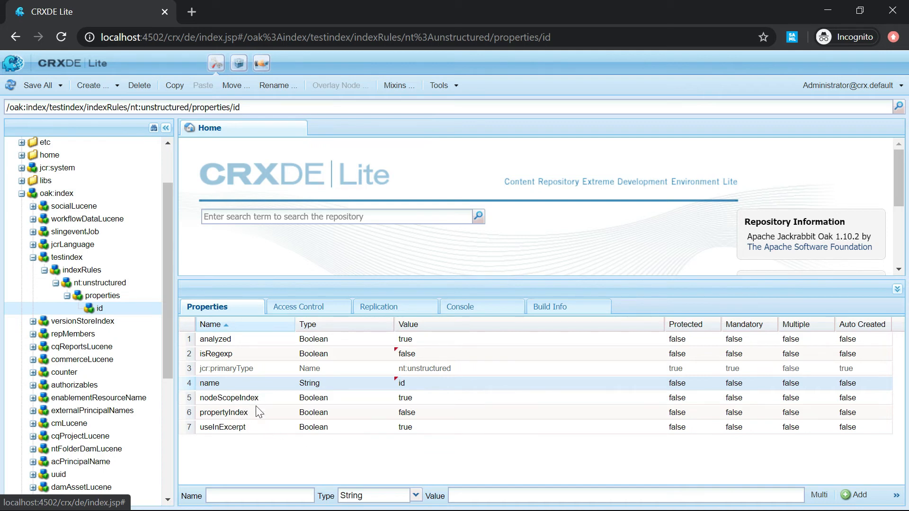
Set propertyIndex to true and begin a new property named ordered.
double_click(423, 412)
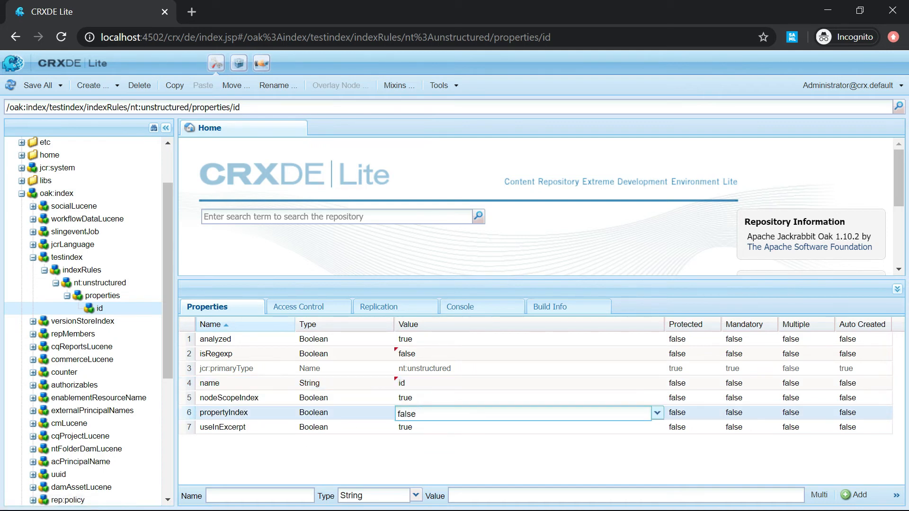
left_click(657, 413)
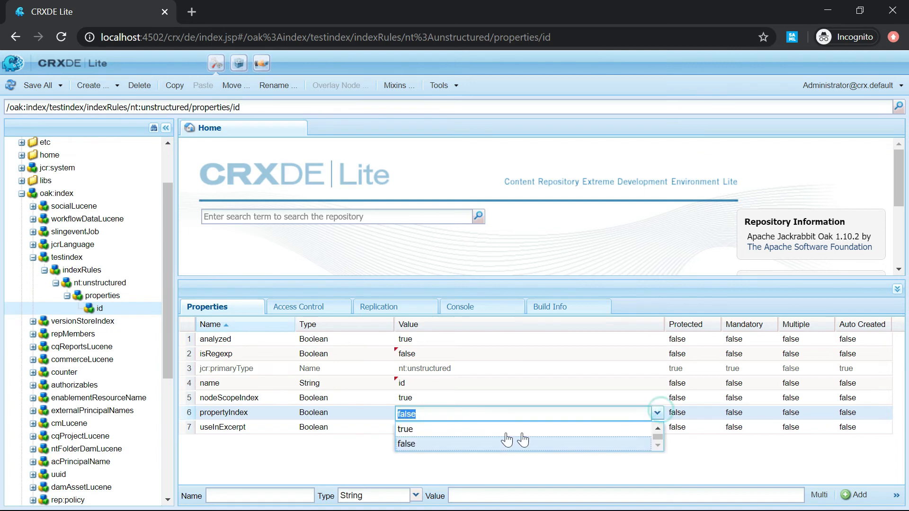
left_click(428, 429)
left_click(447, 463)
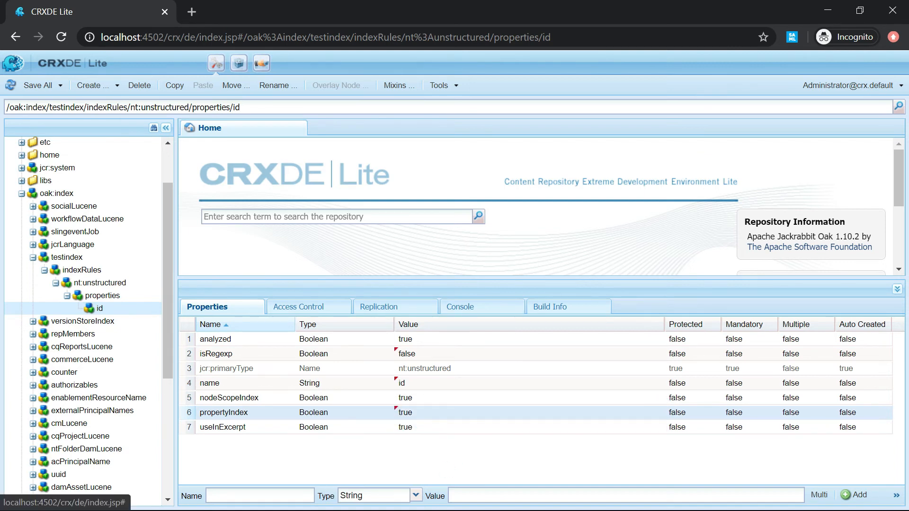
left_click(264, 495)
type("ordered")
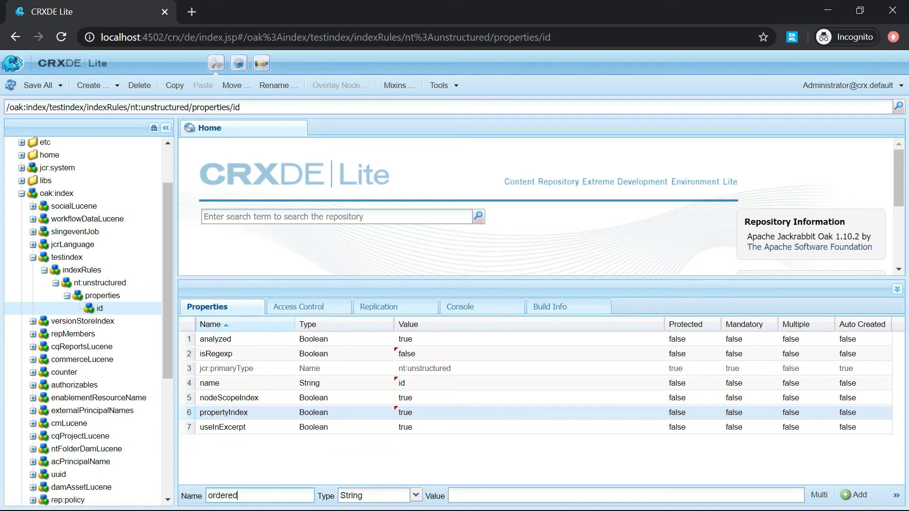
Add Boolean property ordered = true to the id rule and save all.
left_click(414, 495)
key("Up")
key("Up")
key("Up")
key("Up")
key("Up")
key("Up")
key("Up")
key("Up")
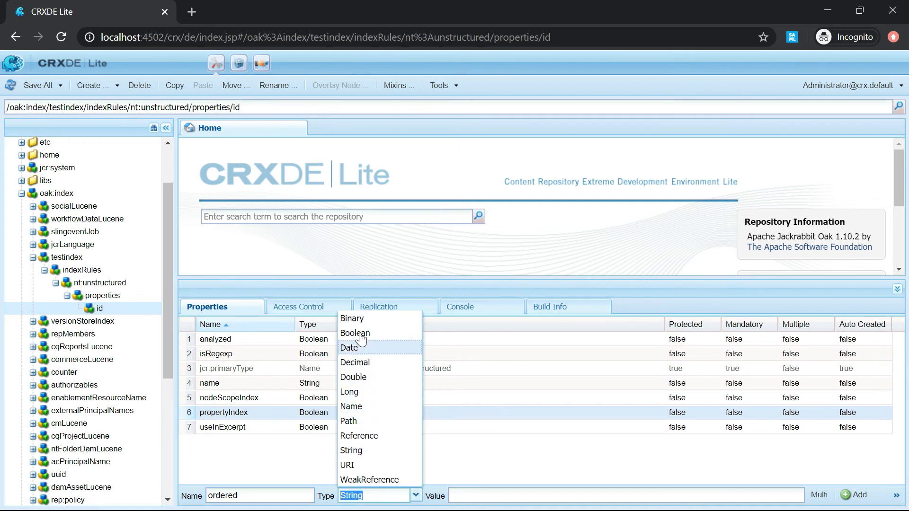
key("Return")
left_click(798, 496)
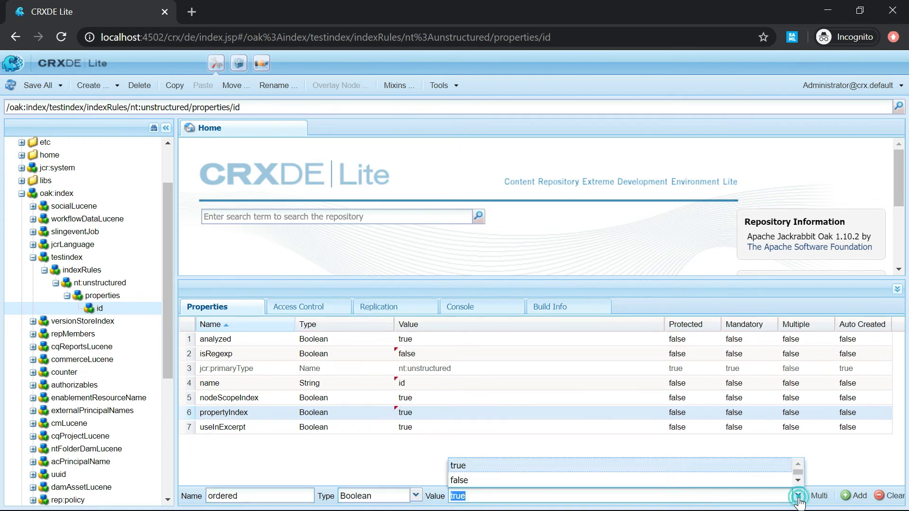
left_click(464, 466)
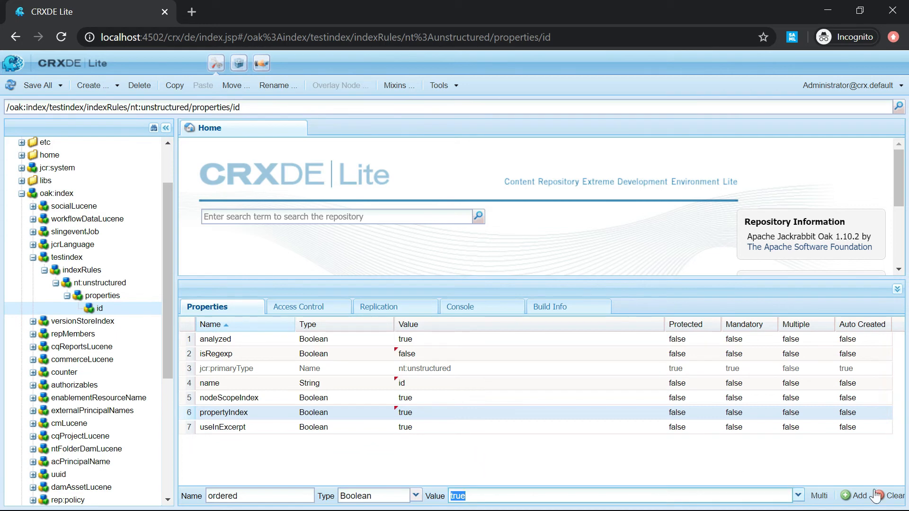
left_click(858, 496)
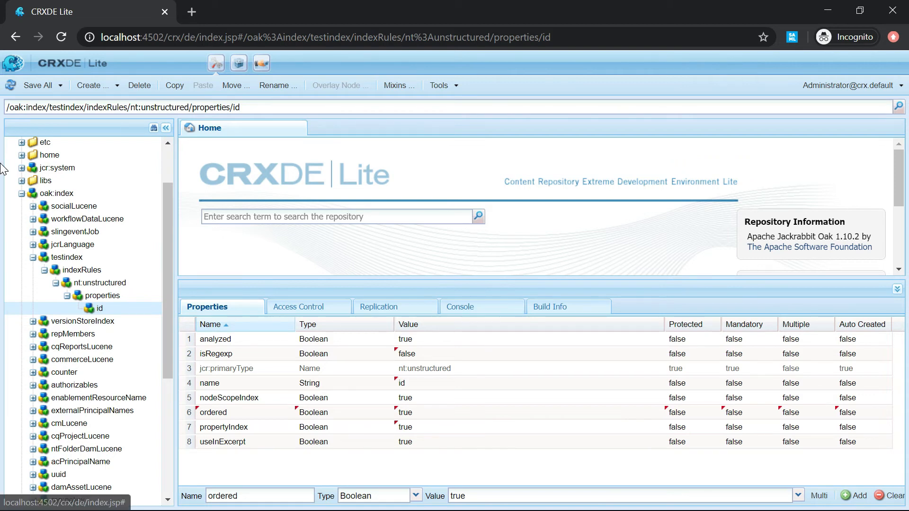
left_click(37, 88)
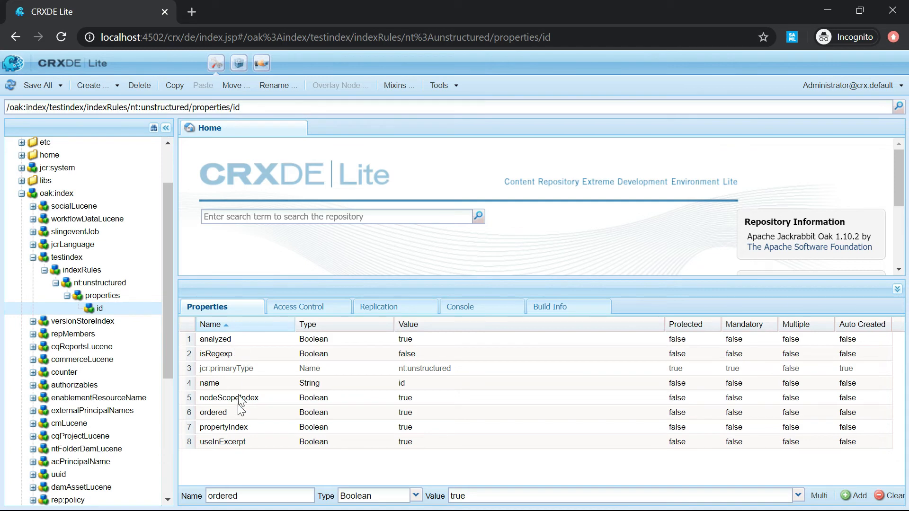
Set testindex's reindex property to true and save to trigger reindexing.
left_click(76, 271)
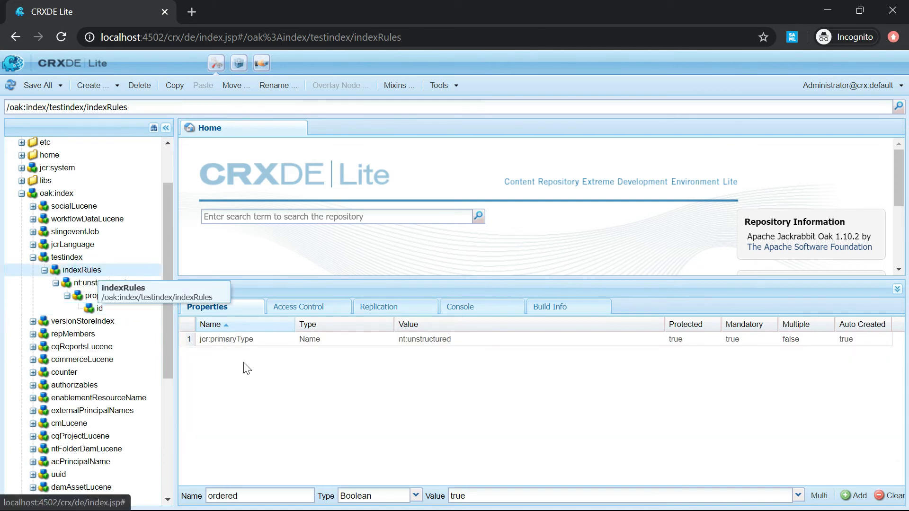
left_click(67, 258)
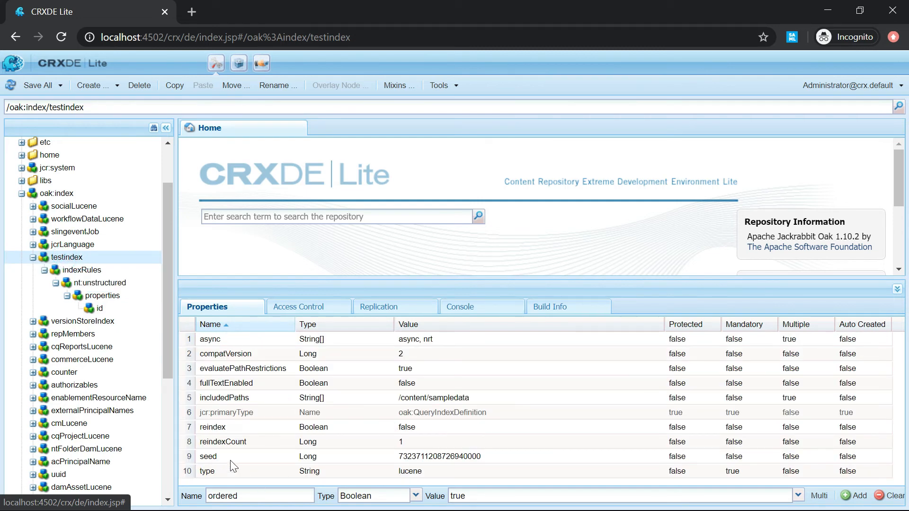
left_click(418, 431)
left_click(574, 429)
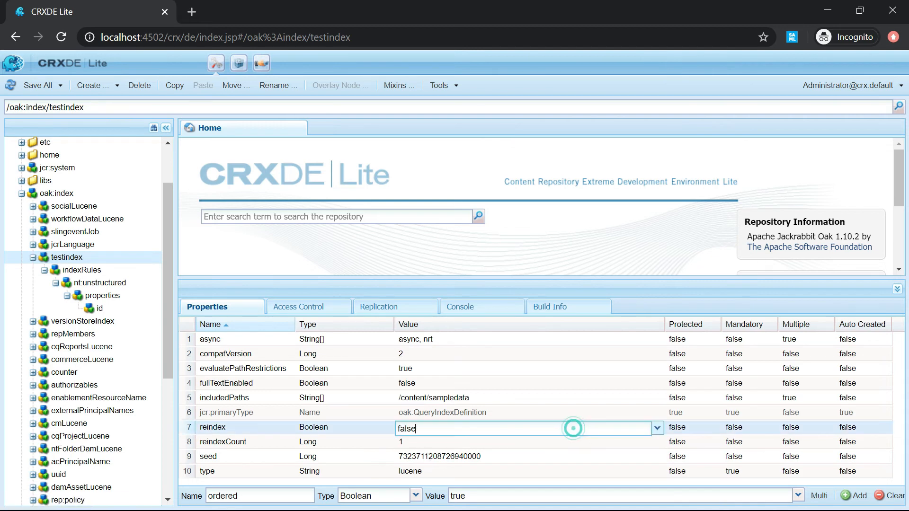
left_click(656, 428)
left_click(400, 441)
left_click(38, 86)
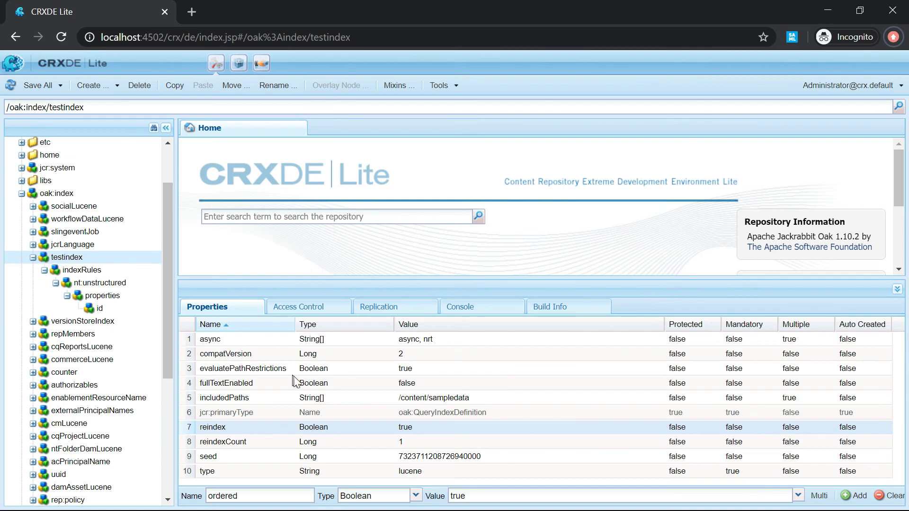
key("alt+Tab")
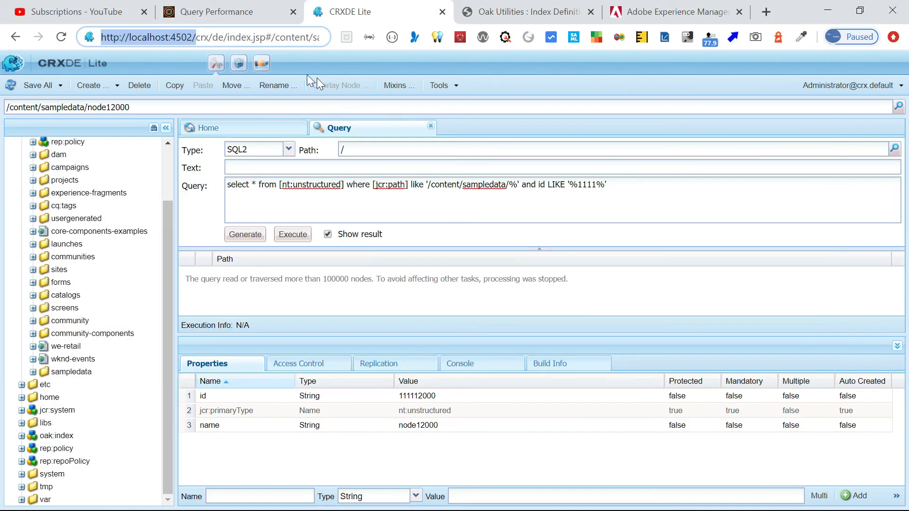
Scroll through the Oak Index Definition Generator's sample Lucene definition, then return to CRXDE Lite.
left_click(495, 11)
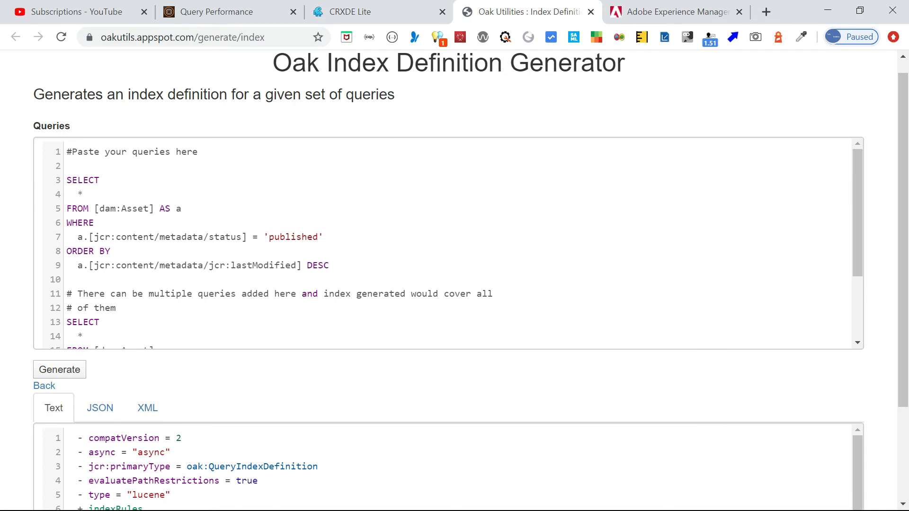
scroll(898, 195, "down", 1)
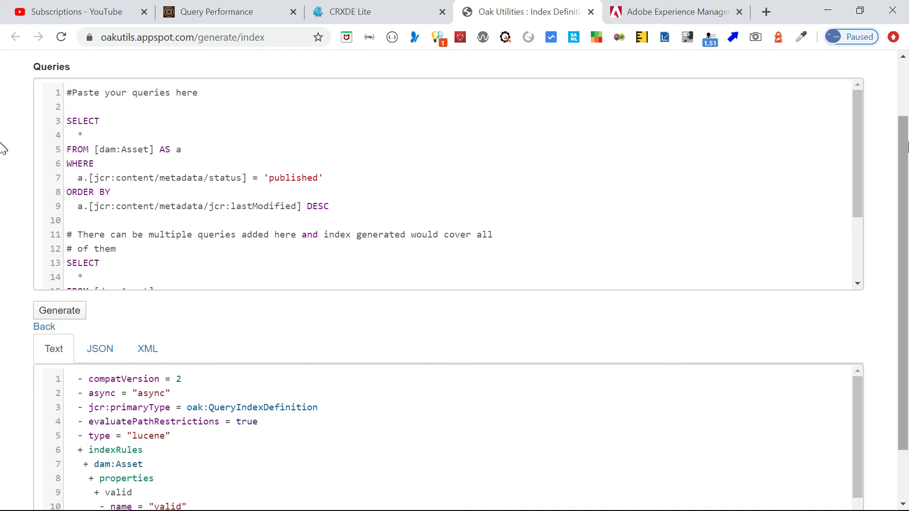
scroll(888, 229, "down", 1)
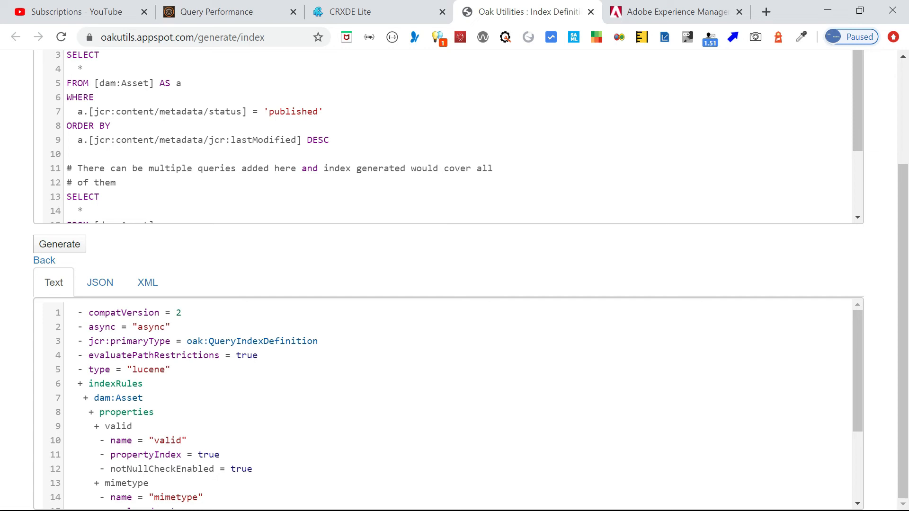
key("alt+Tab")
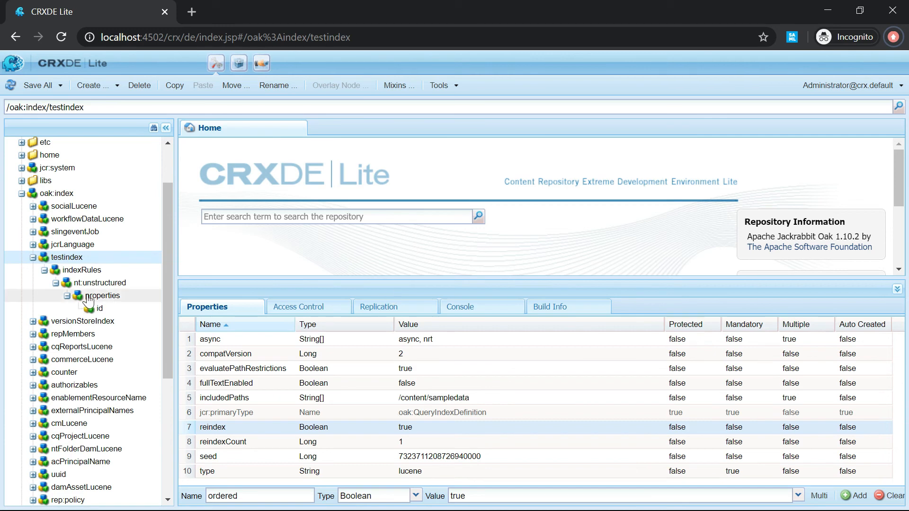
Refresh the repository to verify testindex shows reindex false and reindexCount 2, then return to the query page.
left_click(10, 85)
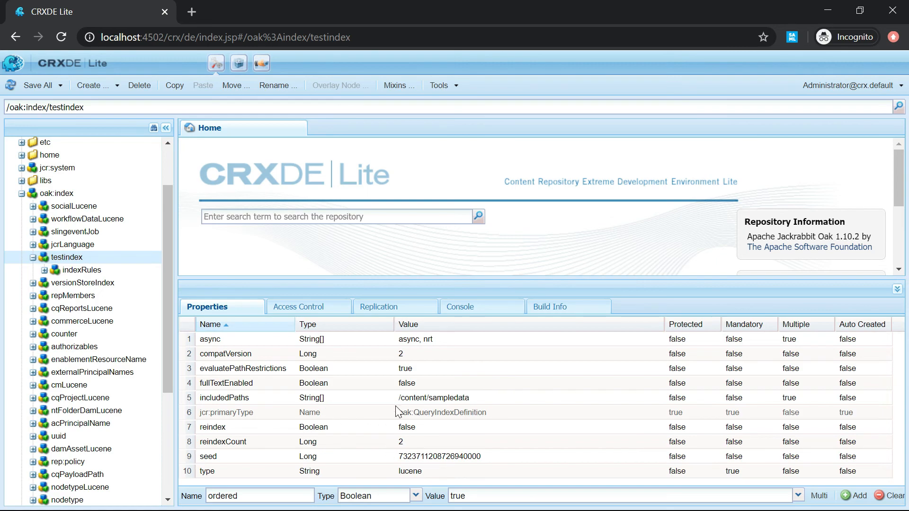
key("alt+Tab")
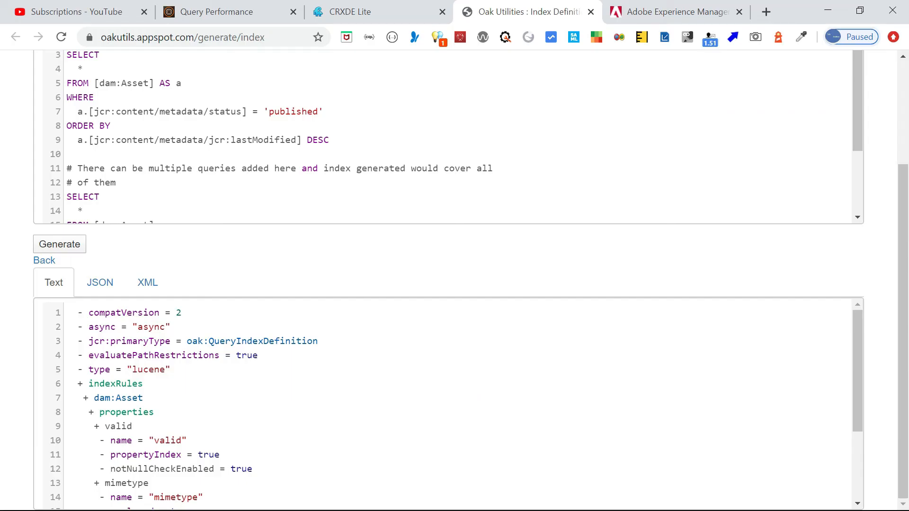
left_click(343, 15)
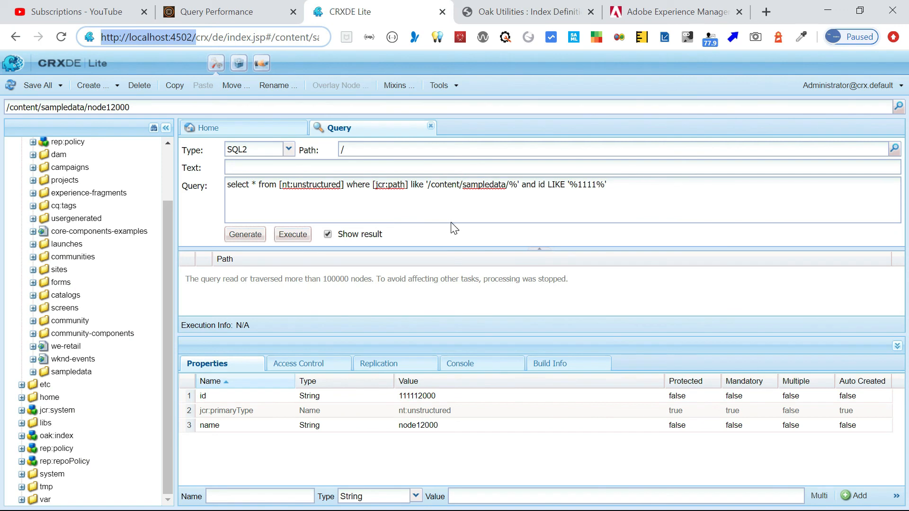
Rerun the SQL2 sampledata id query, now returning 12000 results in 799 msec, and select its text.
left_click(288, 234)
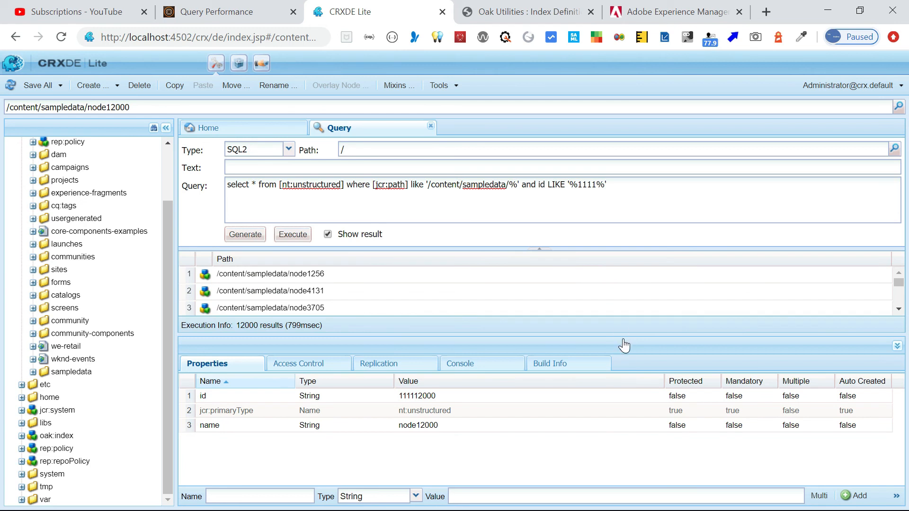
left_click_drag(620, 350, 618, 365)
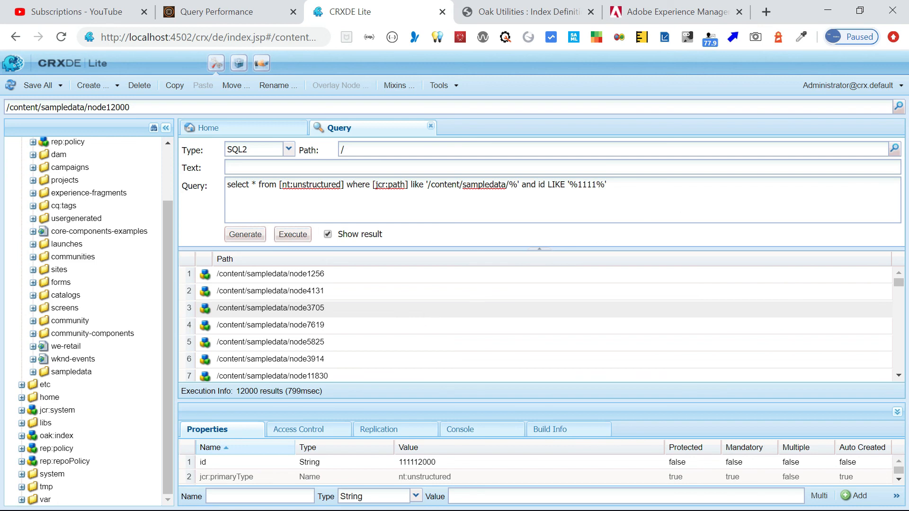
left_click_drag(621, 186, 217, 169)
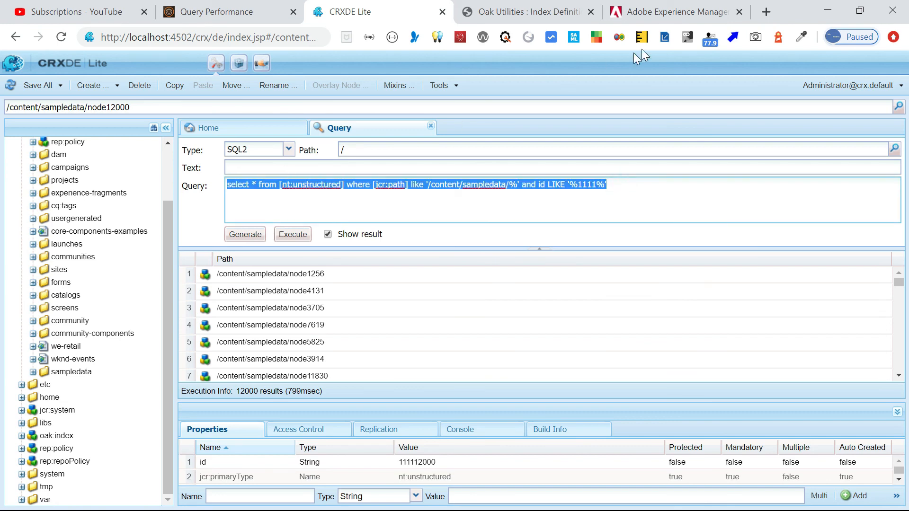
Explain the query with node count included, confirming testindex is used for 12000 nodes in 494 ms.
left_click(218, 14)
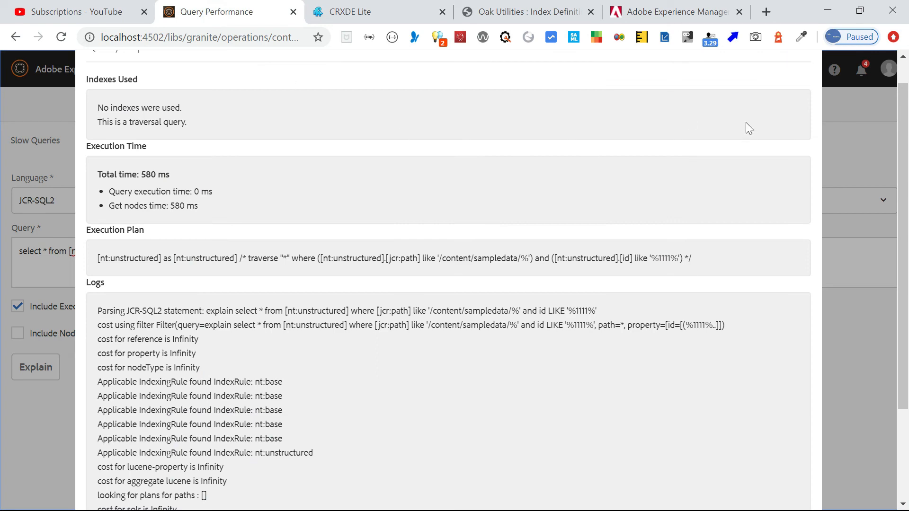
key("Escape")
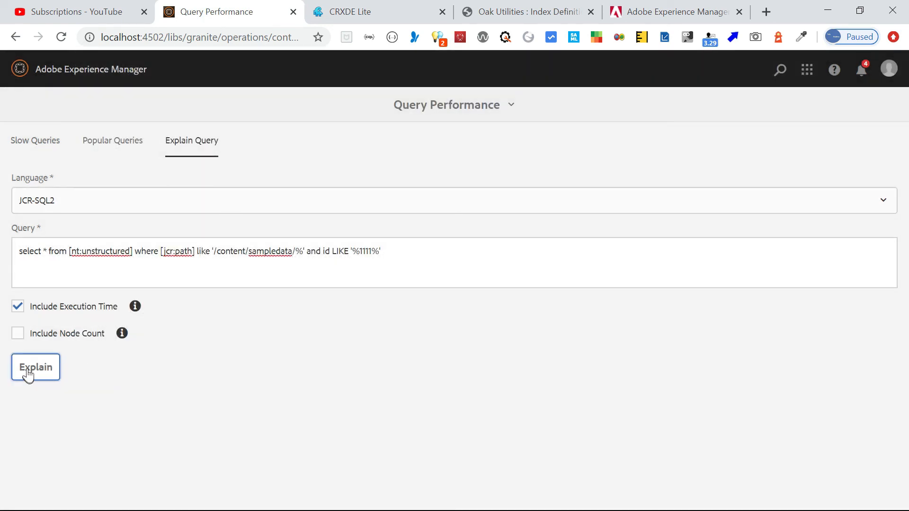
left_click(18, 333)
left_click(38, 367)
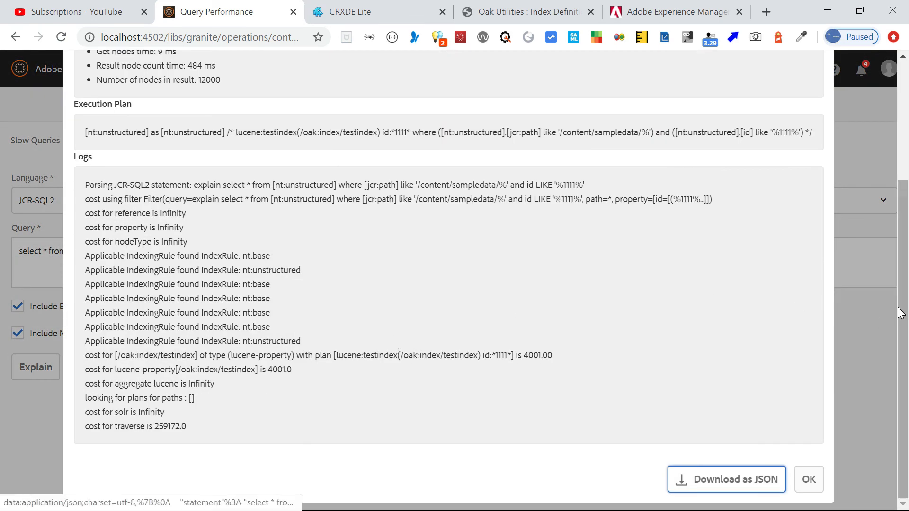
scroll(899, 312, "up", 4)
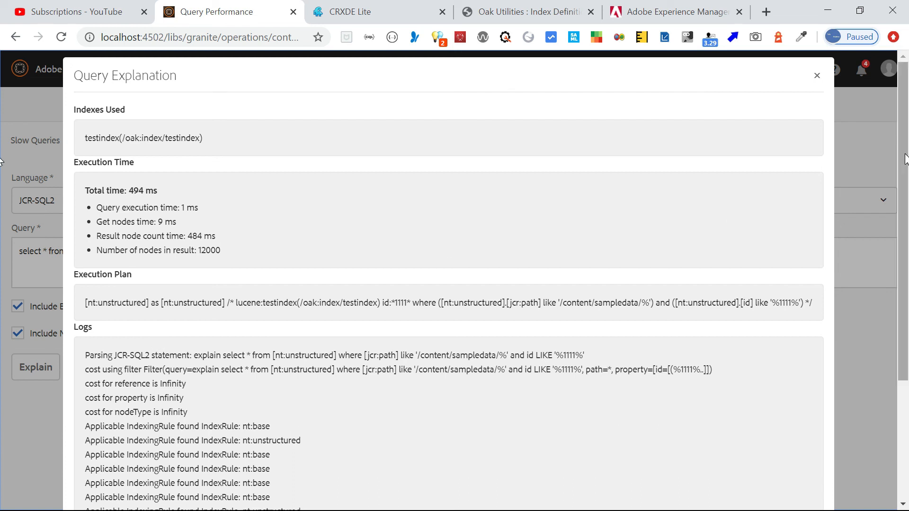
left_click_drag(905, 159, 907, 170)
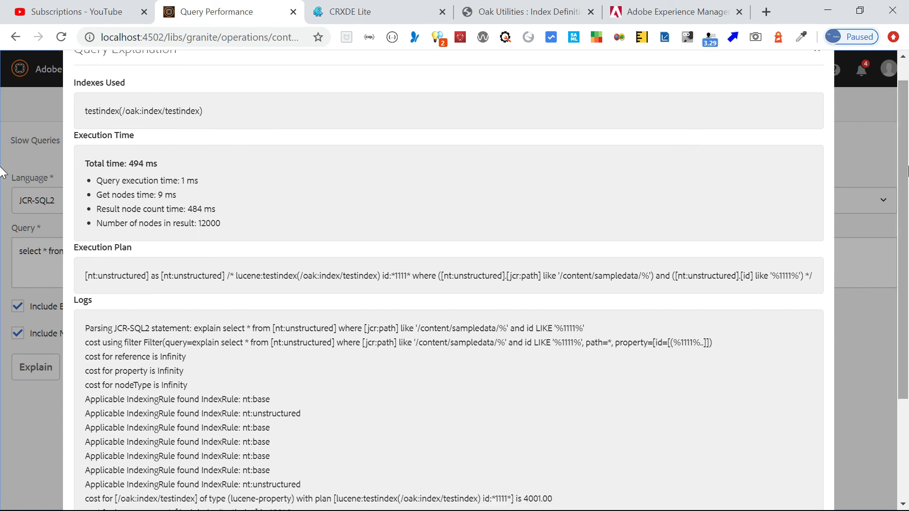